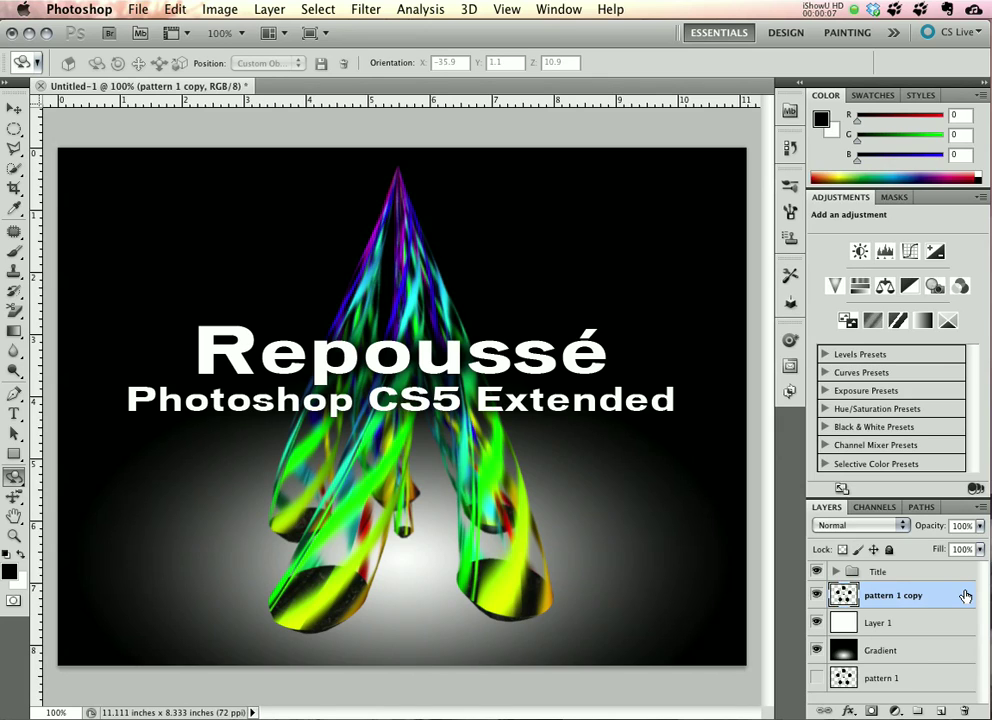
# Step: Hide the Title group and create a Repoussé object from a selection of the pattern 1 copy layer's circles
pyautogui.click(816, 572)
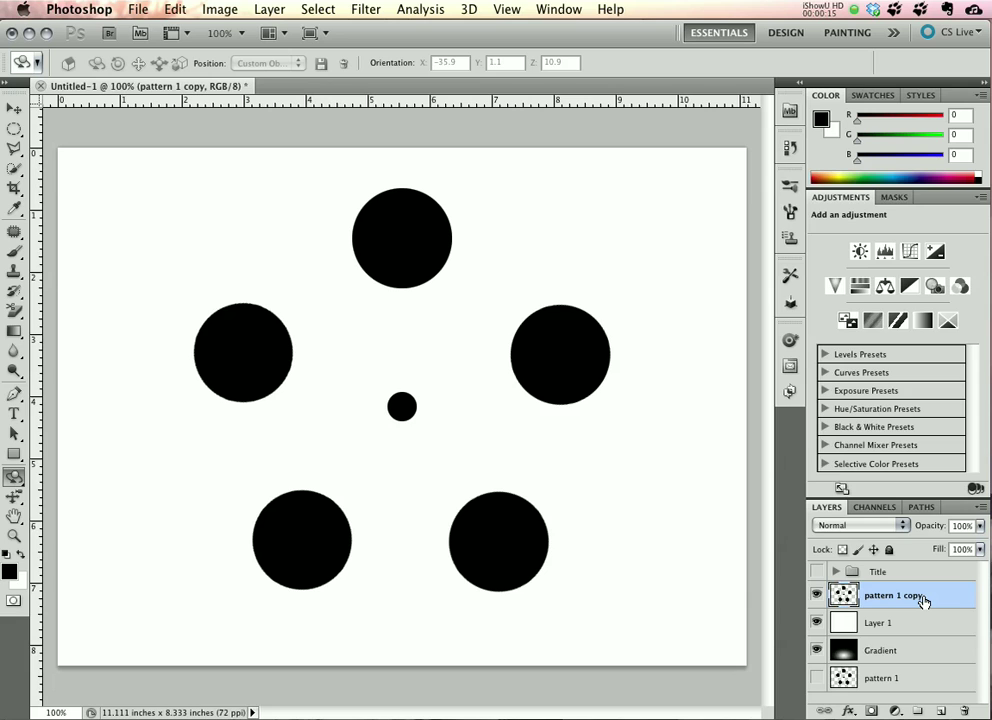
pyautogui.keyDown('super'); pyautogui.click(844, 595); pyautogui.keyUp('super')
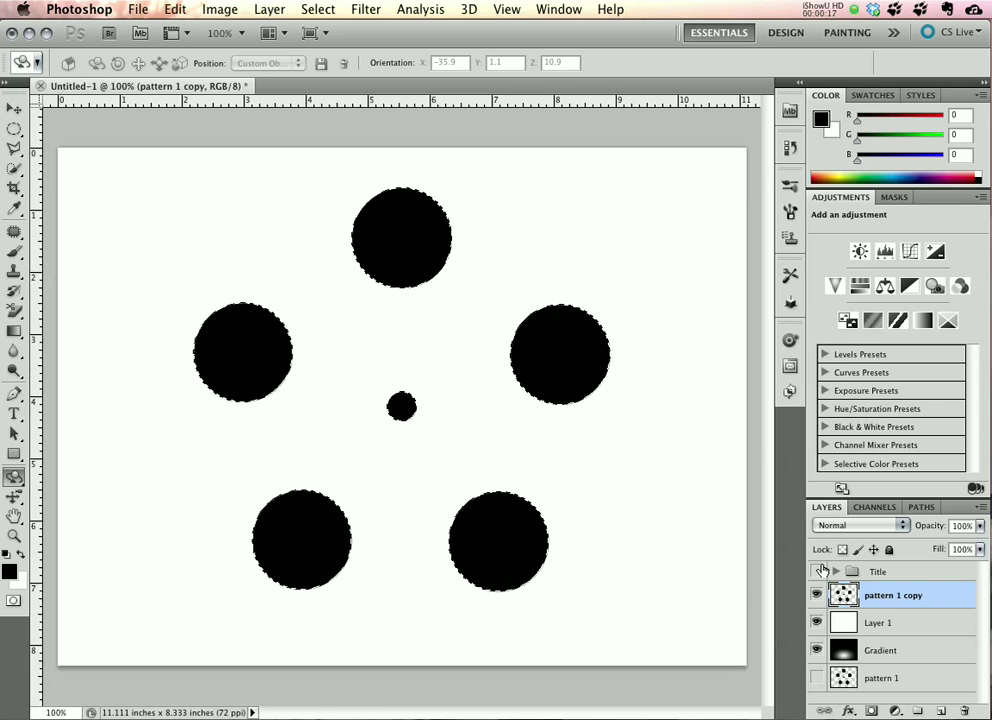
pyautogui.click(469, 9)
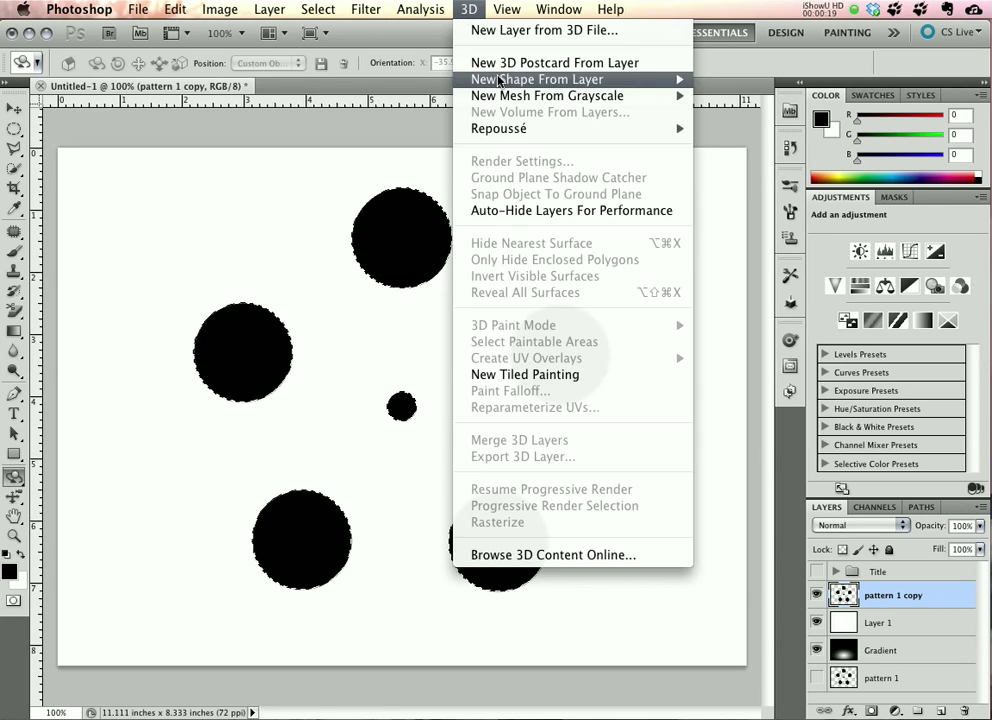
pyautogui.moveTo(507, 130)
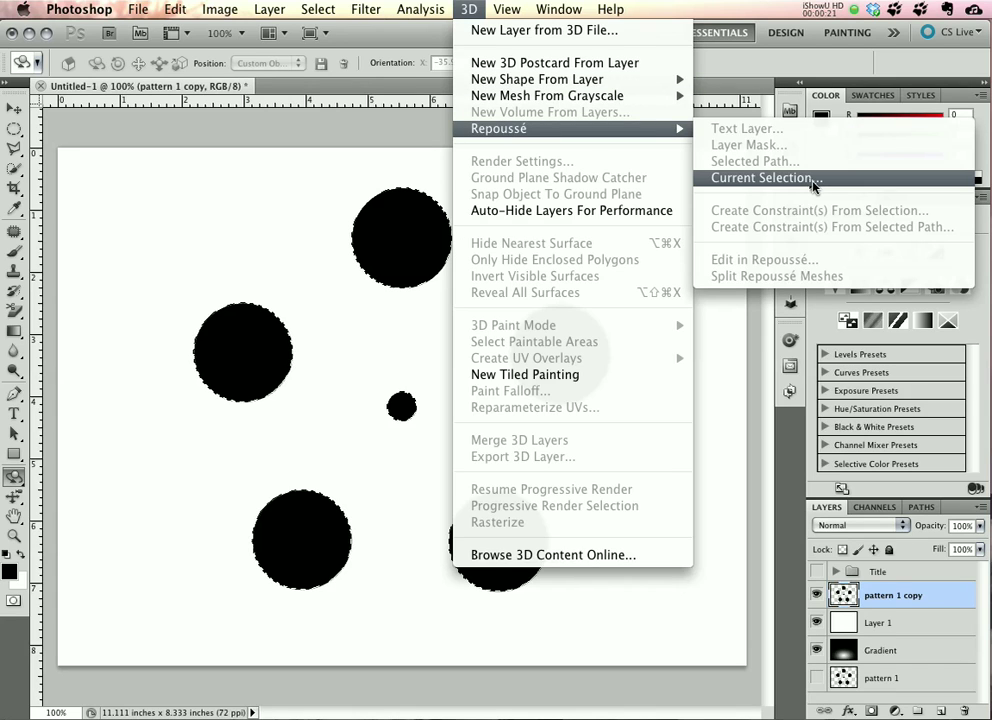
pyautogui.click(765, 178)
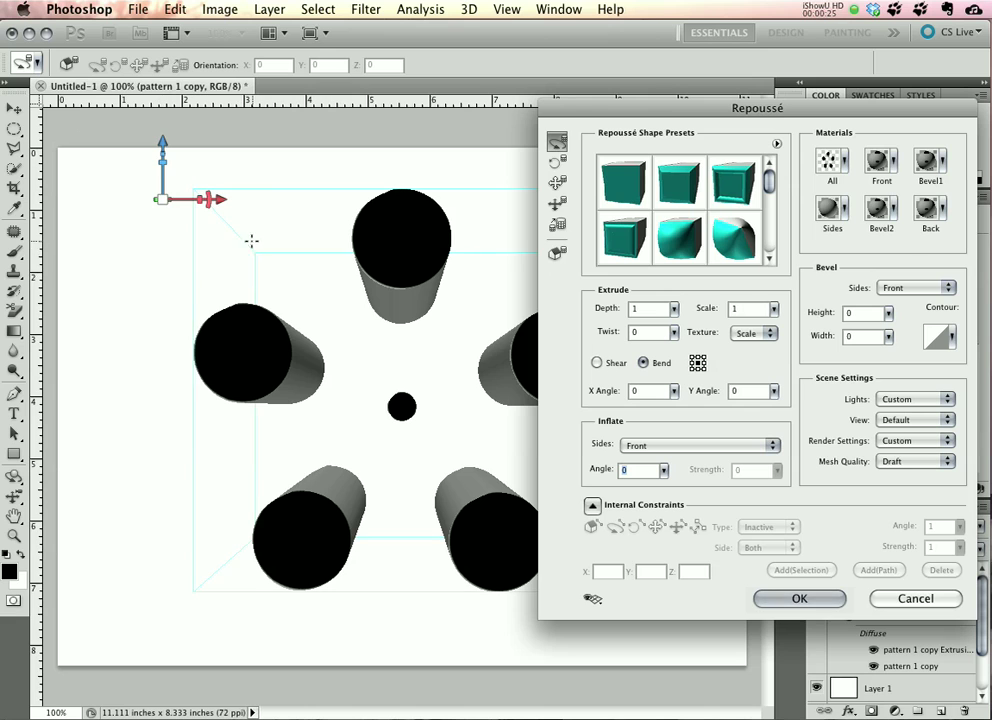
# Step: Tilt the extruded mesh to stand upright with its circles at the base, using an extrude depth of 1.13 and a scale of 0
pyautogui.moveTo(299, 215); pyautogui.dragTo(212, 436)
pyautogui.moveTo(604, 309); pyautogui.dragTo(617, 313)
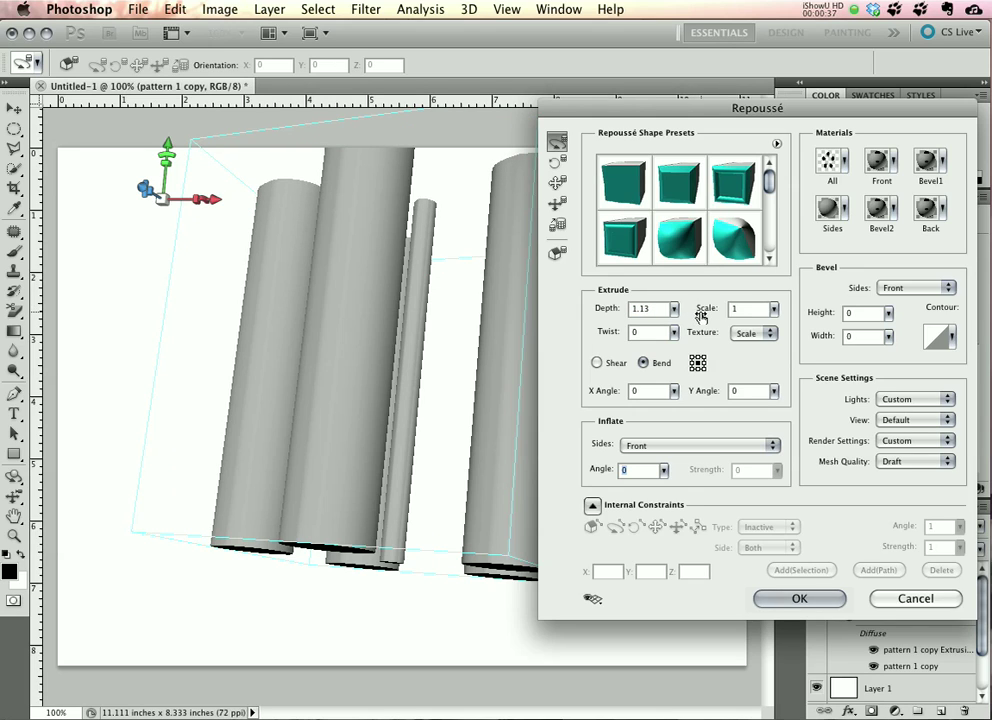
pyautogui.moveTo(700, 316); pyautogui.dragTo(427, 229)
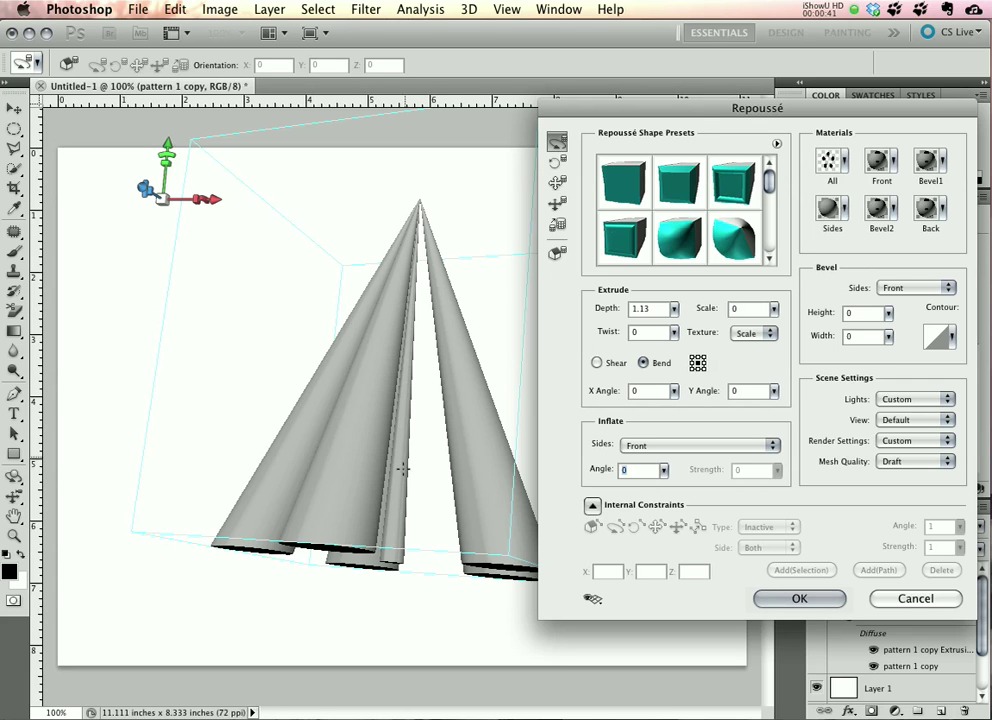
pyautogui.moveTo(408, 476); pyautogui.dragTo(352, 508)
# Step: Set the extrusion's twist to 66 and its front inflate angle to 46
pyautogui.click(645, 332)
pyautogui.write('66')
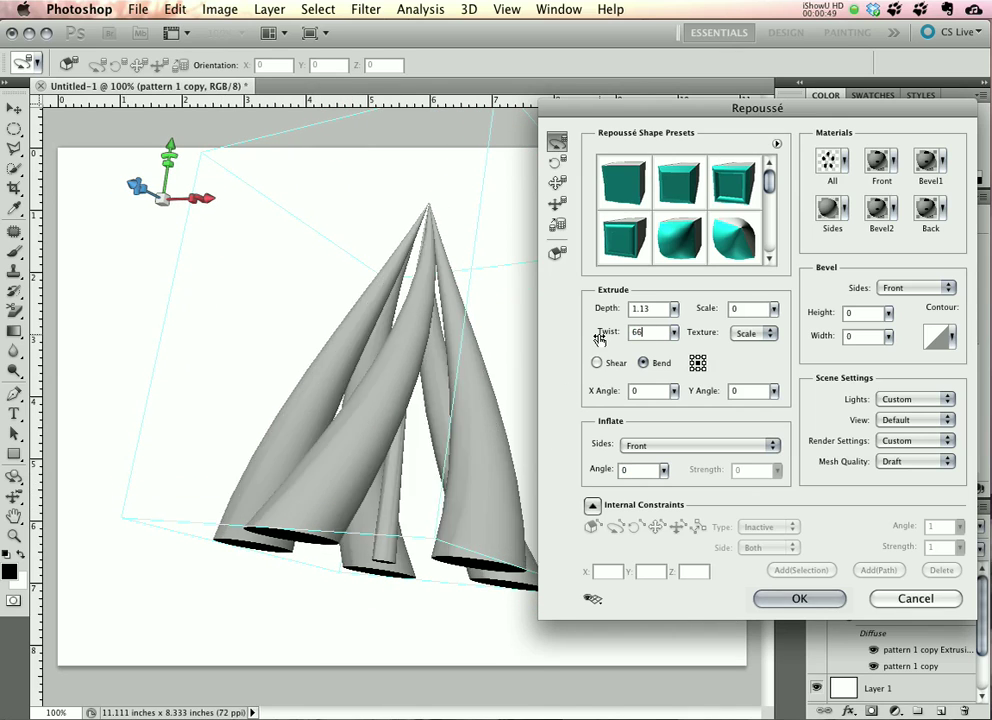
pyautogui.click(664, 470)
pyautogui.moveTo(667, 474); pyautogui.dragTo(683, 491)
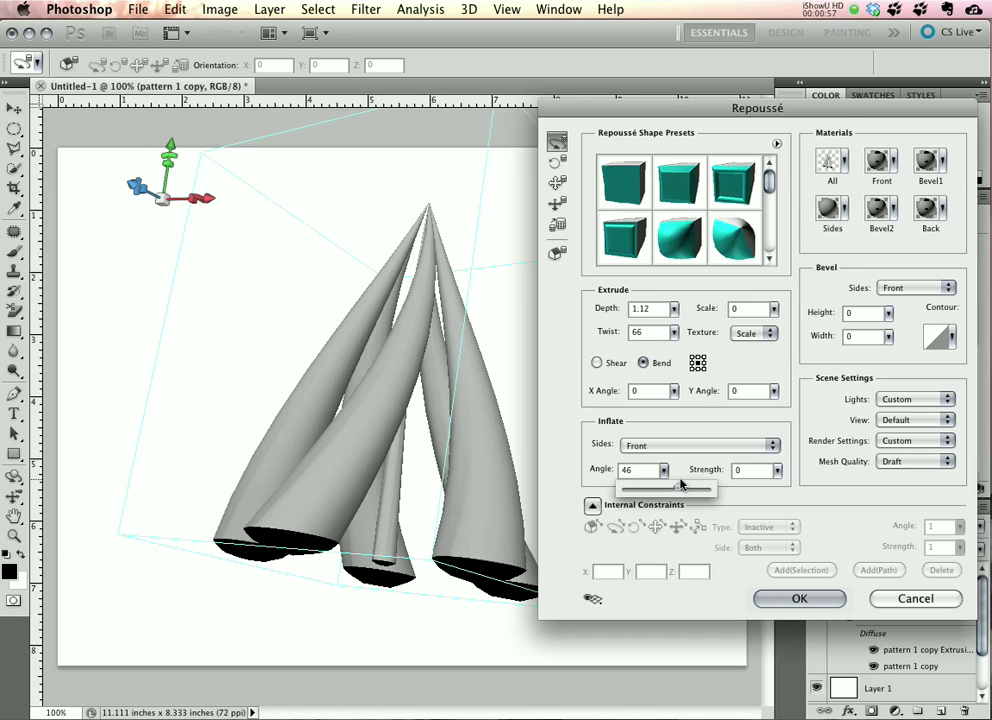
# Step: Choose Best mesh quality and apply the Repoussé settings
pyautogui.click(914, 462)
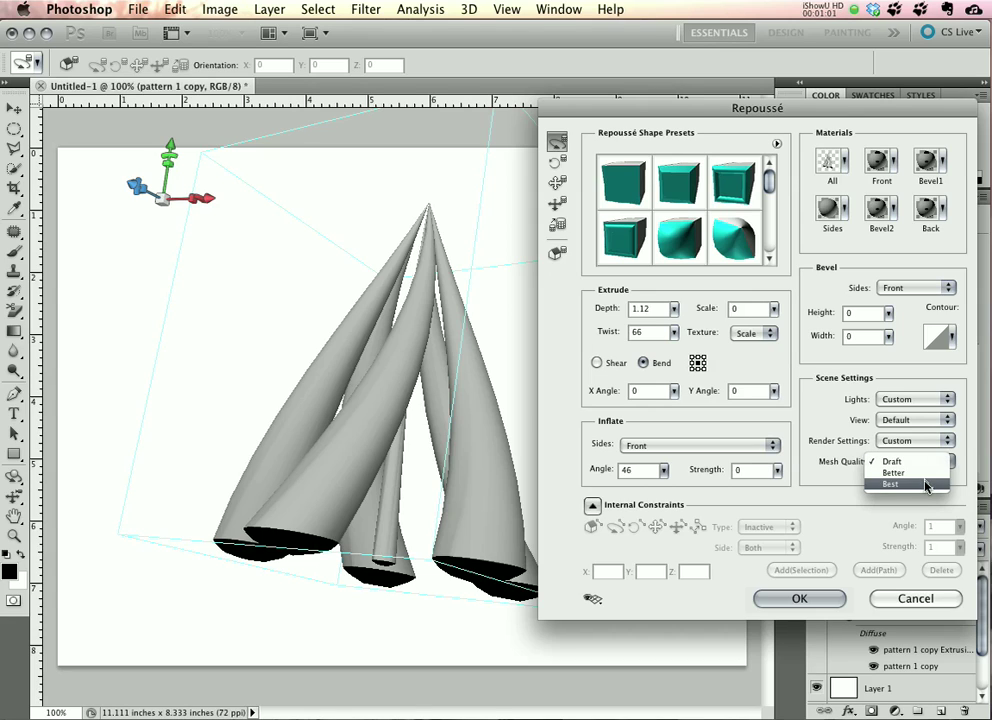
pyautogui.click(925, 486)
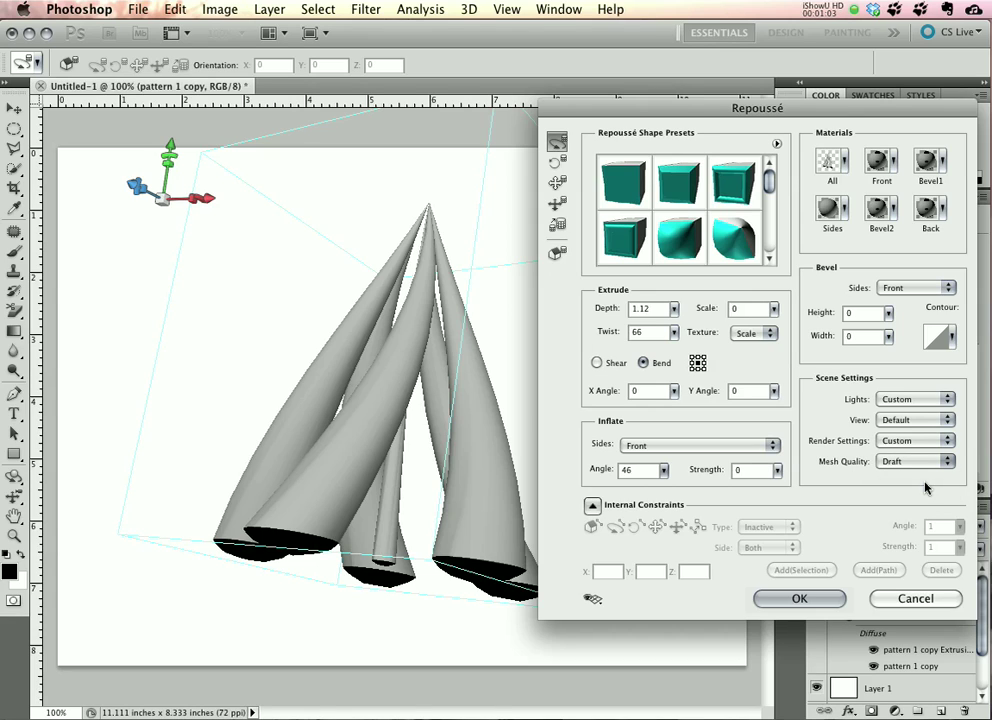
pyautogui.click(822, 599)
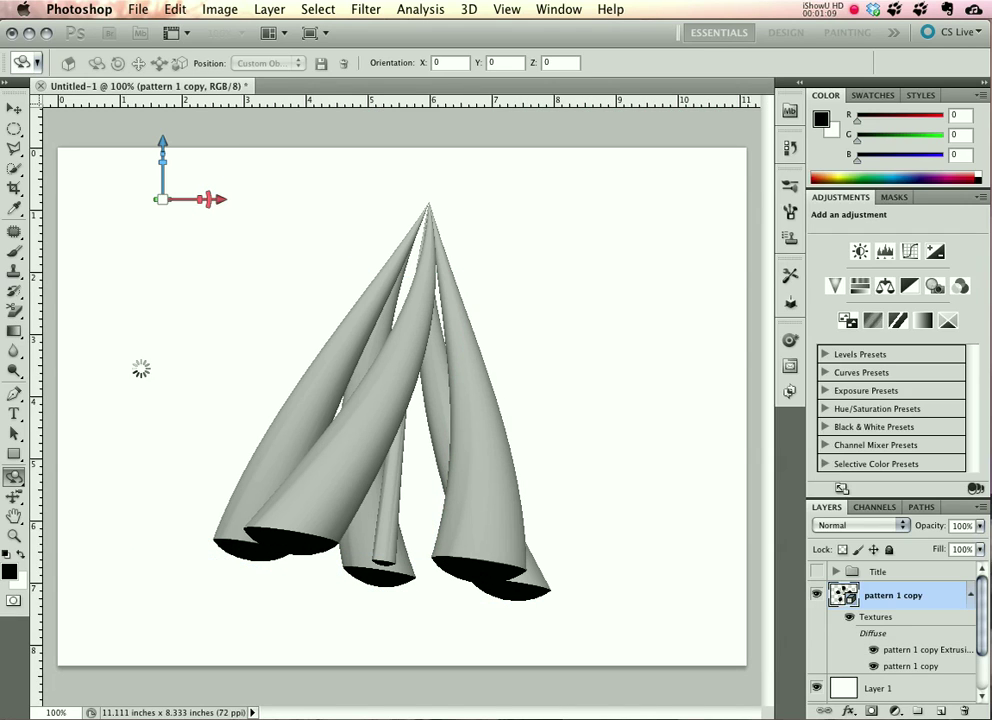
# Step: Roll the 3D object until it stands straight, and rotate it to an orientation of about X -16.4, Y -9, Z 7.1
pyautogui.moveTo(234, 298); pyautogui.dragTo(199, 286)
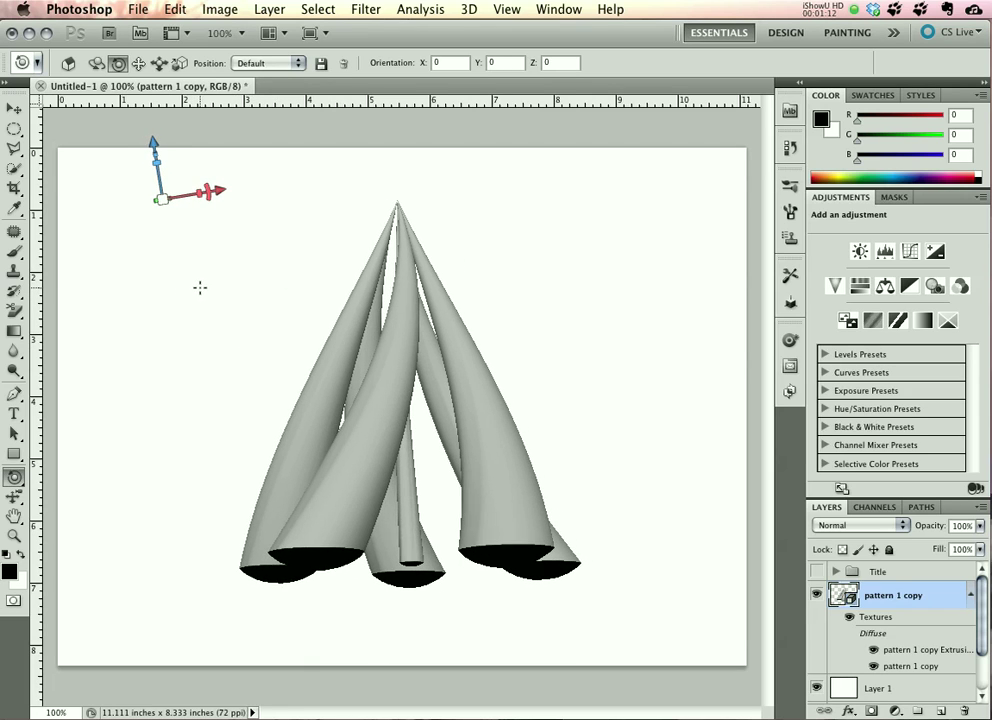
pyautogui.click(15, 477)
pyautogui.click(97, 490)
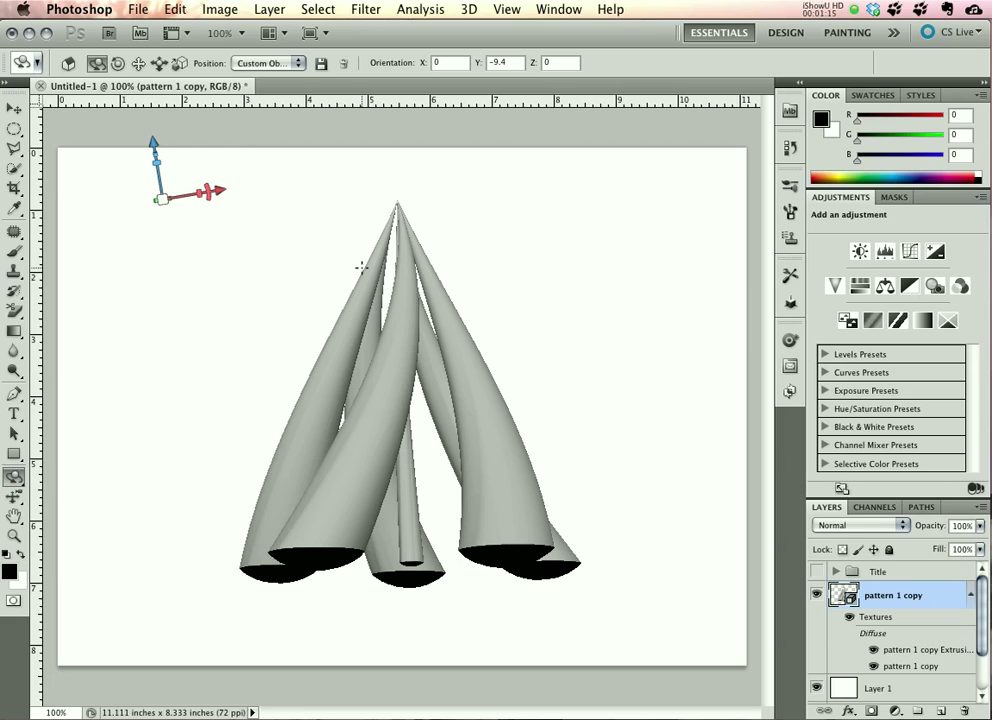
pyautogui.moveTo(361, 268); pyautogui.dragTo(344, 316)
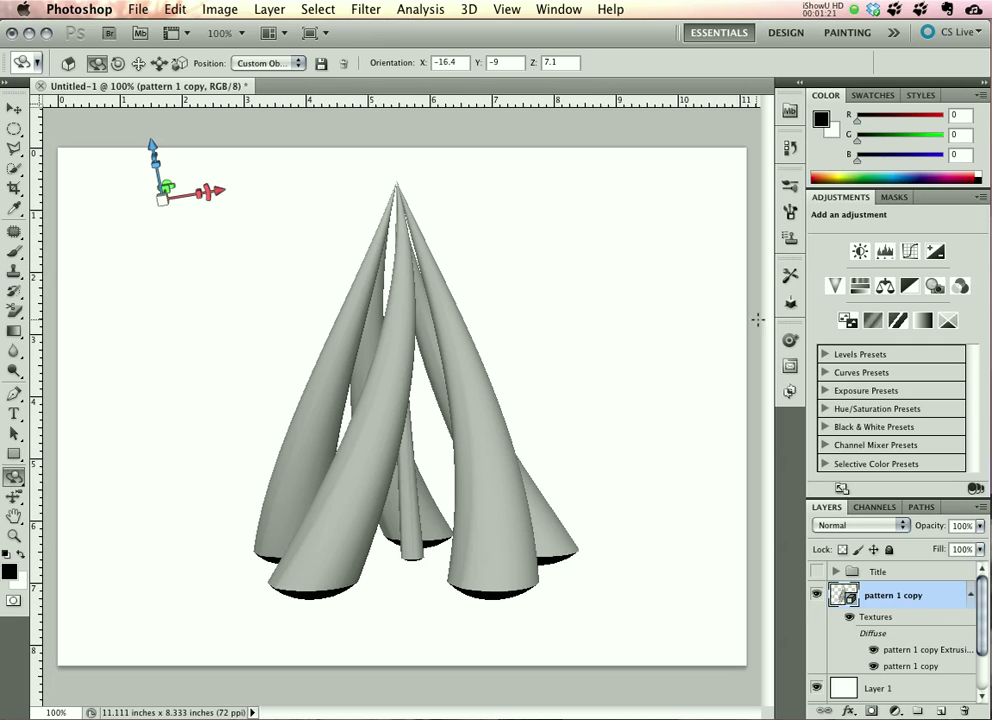
# Step: Open the diffuse texture of the pattern 1 copy extrusion material for editing
pyautogui.click(790, 302)
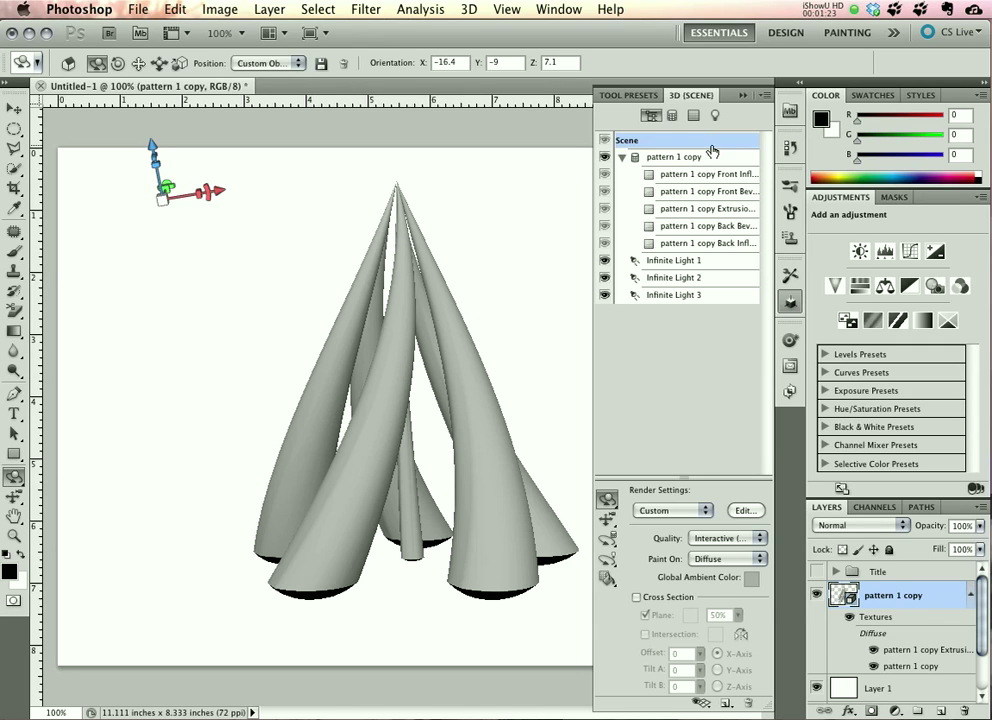
pyautogui.click(694, 117)
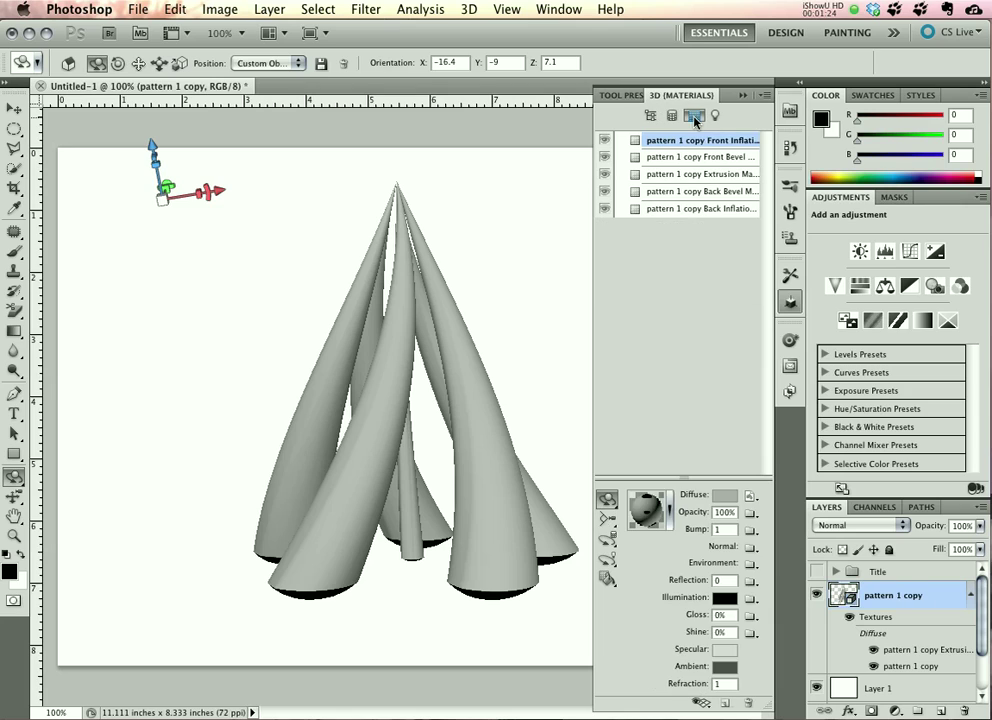
pyautogui.click(748, 175)
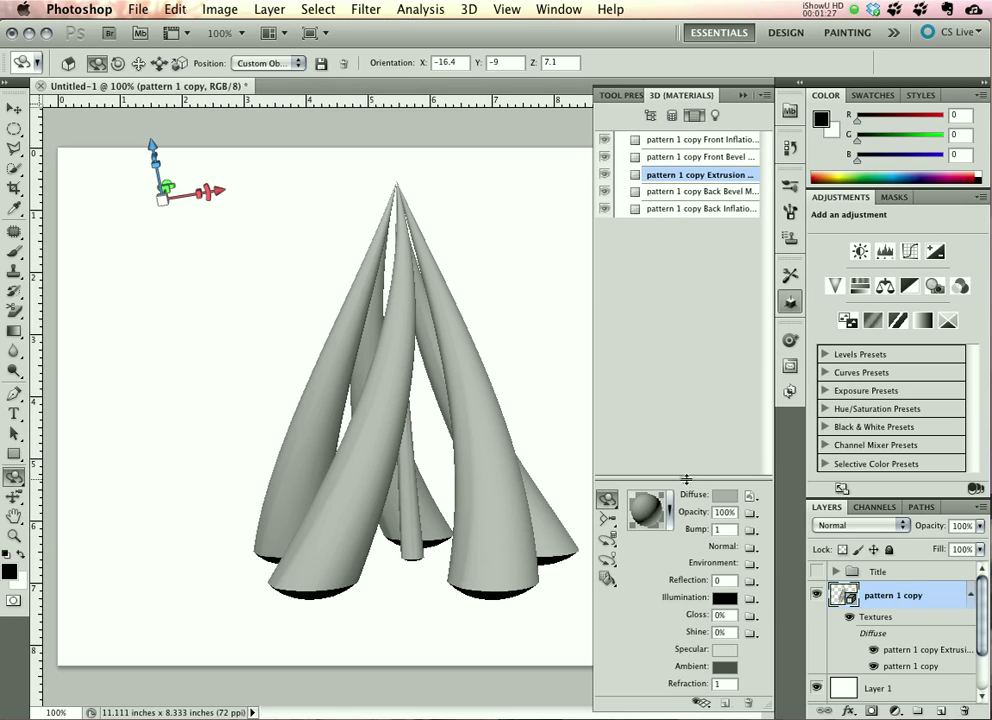
pyautogui.click(751, 495)
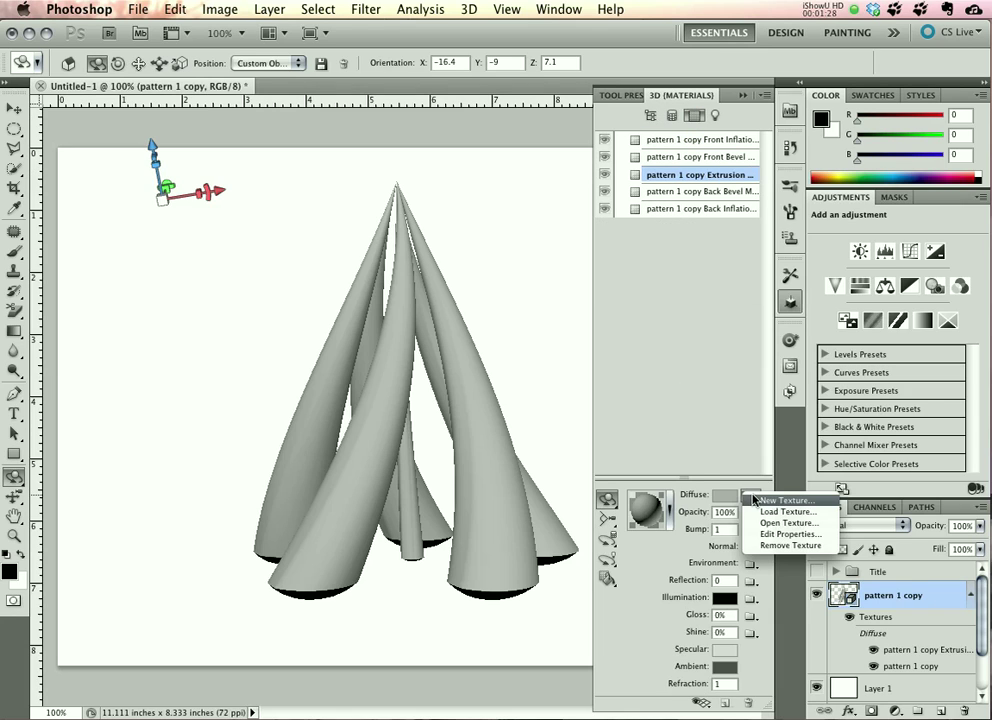
pyautogui.click(822, 525)
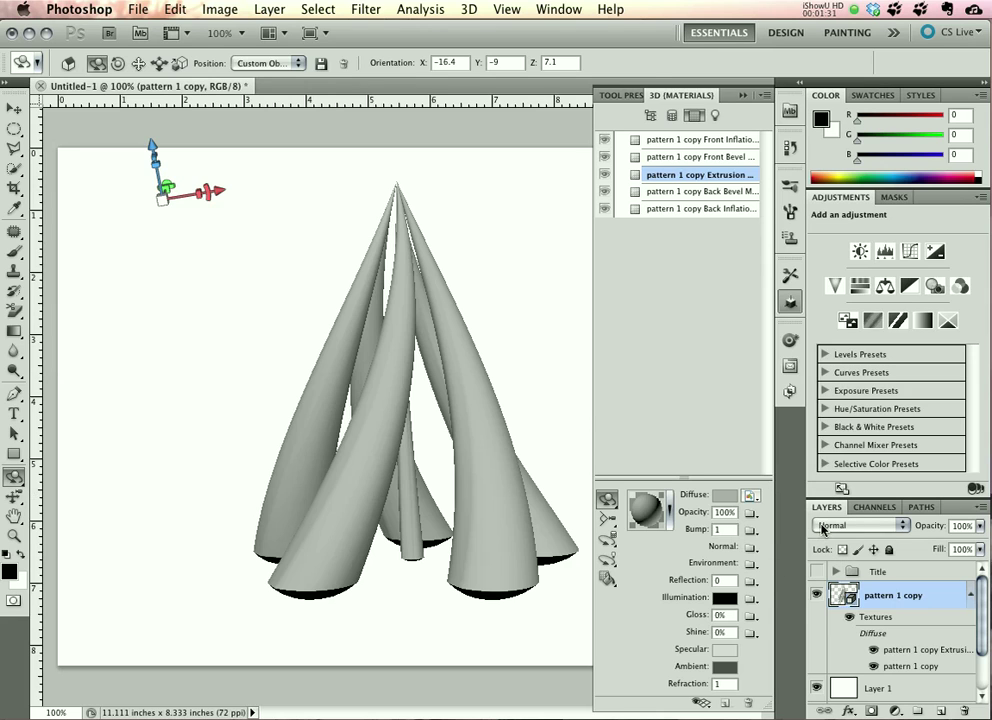
pyautogui.click(743, 96)
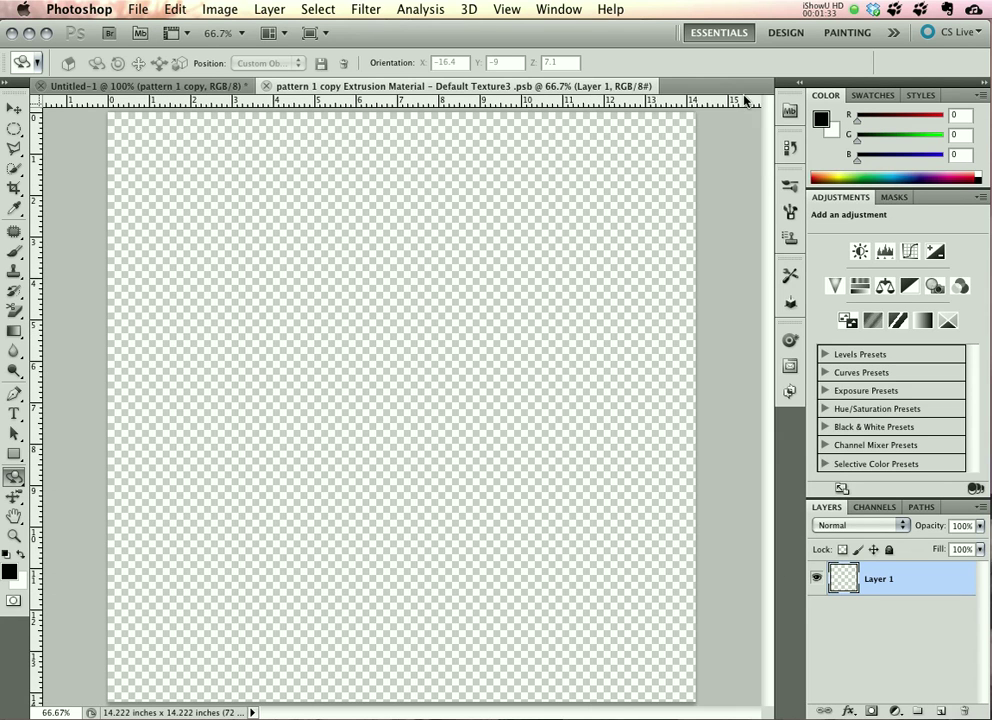
# Step: Fill the diffuse texture with a rainbow gradient running diagonally from lower left to upper right, and close it with the changes saved
pyautogui.press('g')
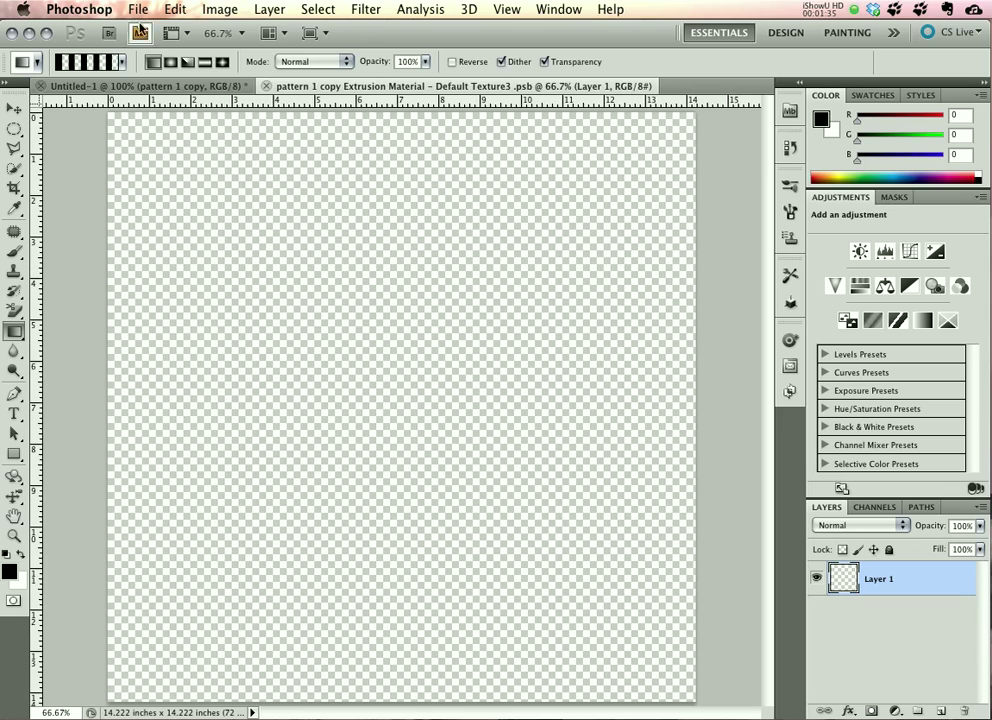
pyautogui.click(122, 62)
pyautogui.click(30, 152)
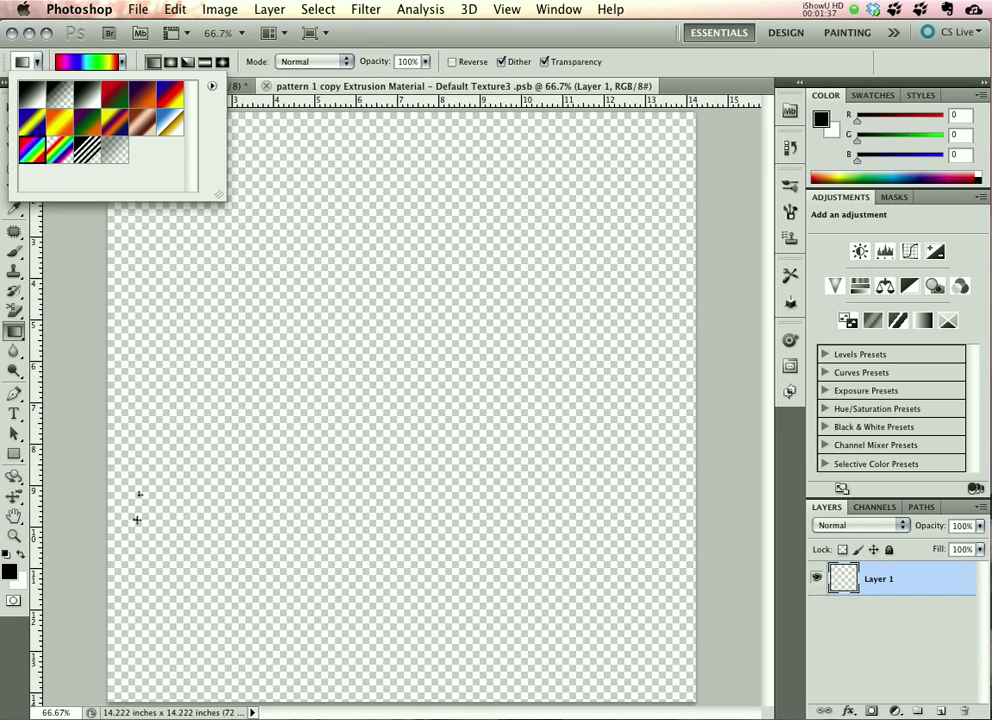
pyautogui.moveTo(129, 645); pyautogui.dragTo(673, 130)
pyautogui.press('super+w')
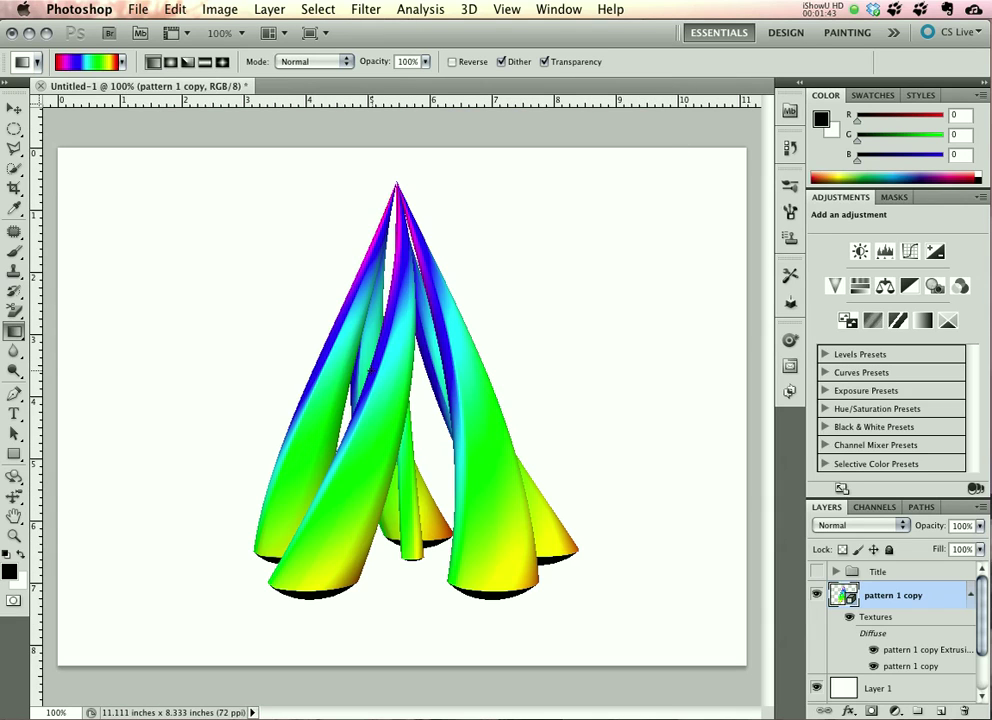
# Step: Create a new 800 x 600 pixel opacity texture with a white background for the extrusion material
pyautogui.click(790, 304)
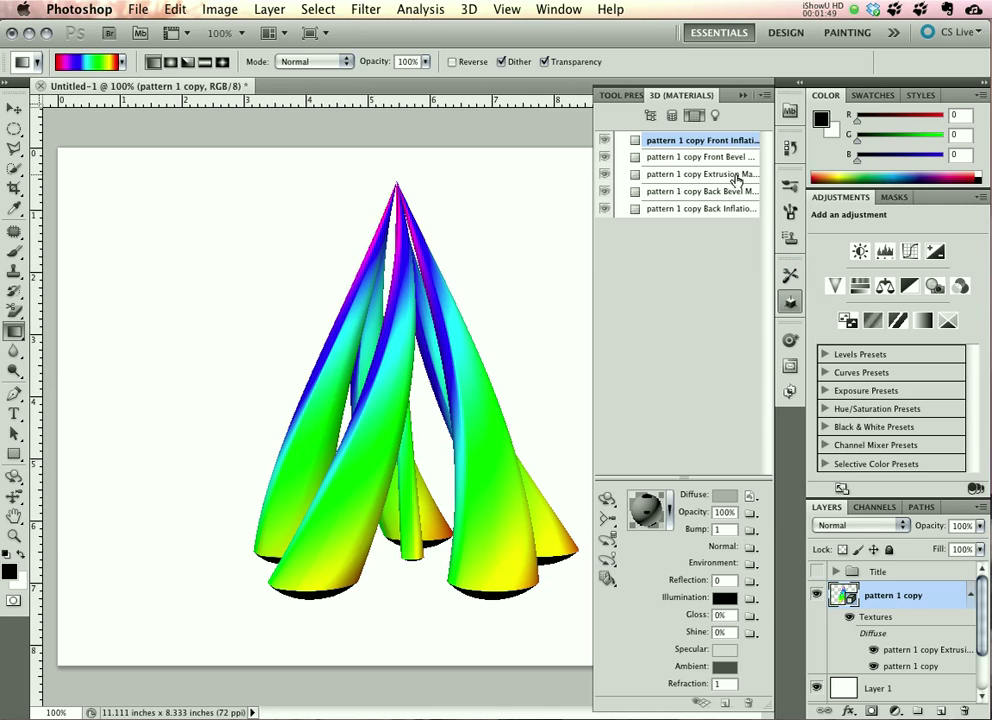
pyautogui.click(737, 176)
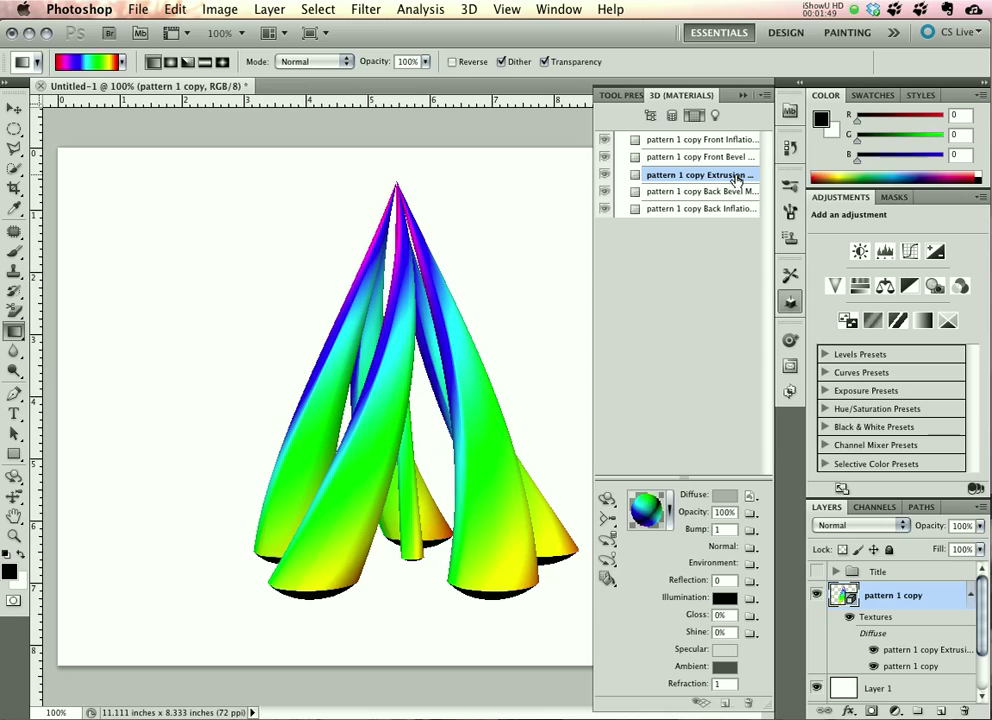
pyautogui.click(752, 513)
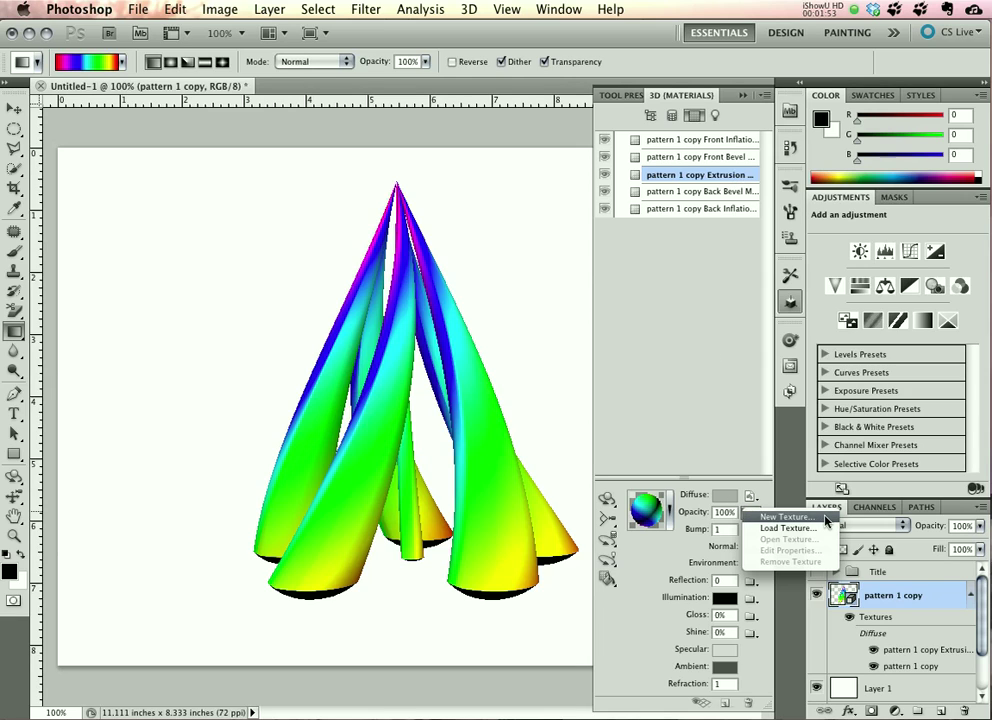
pyautogui.click(788, 517)
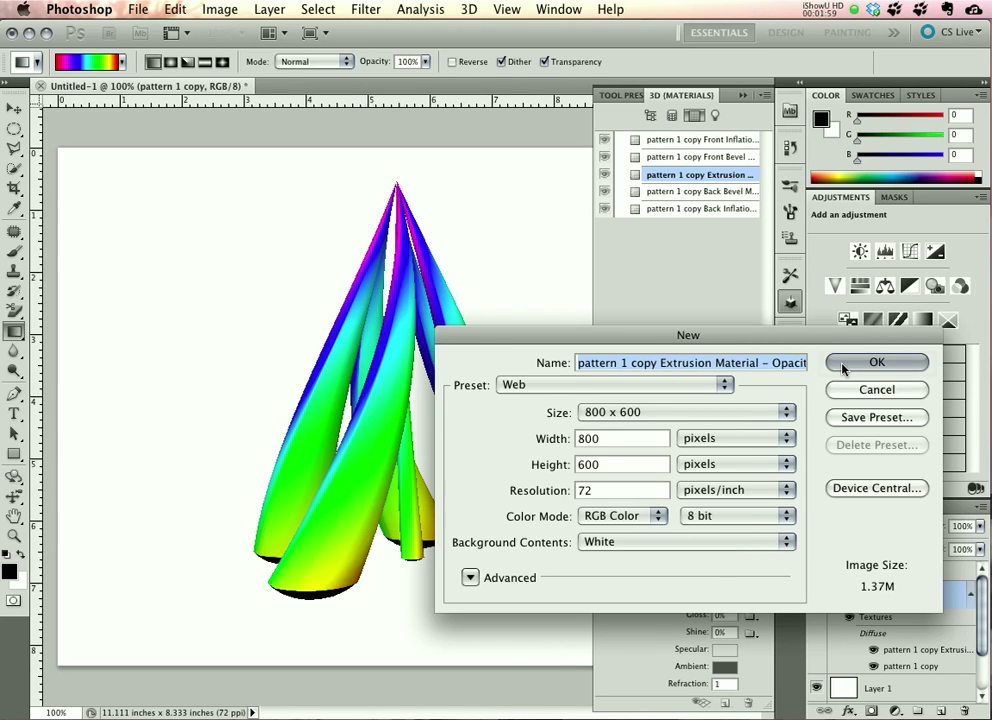
pyautogui.press('Return')
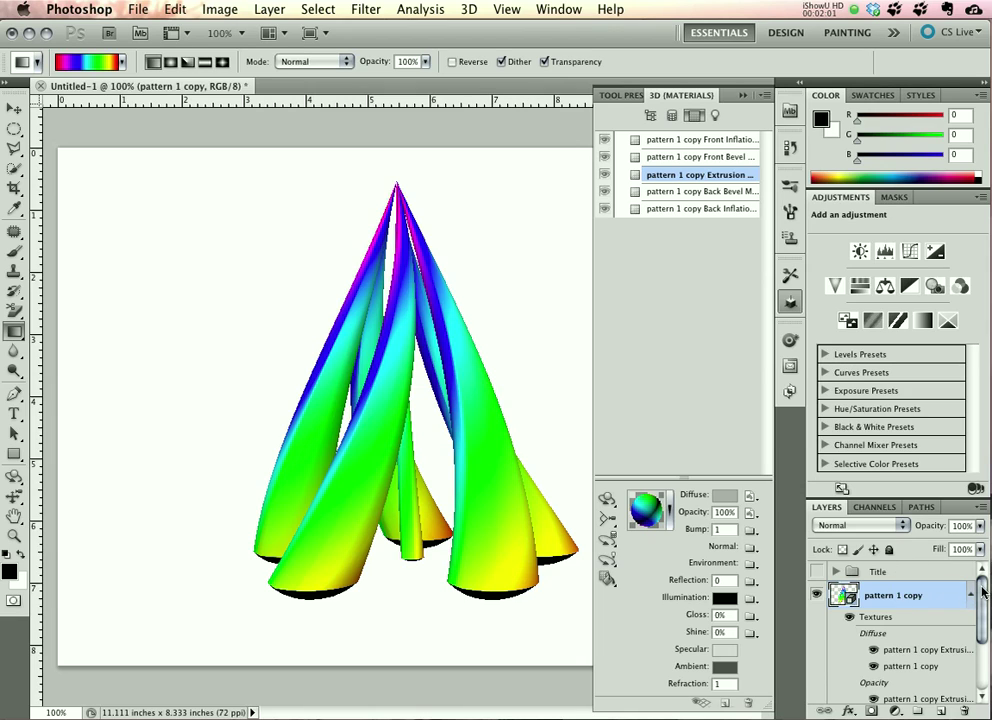
# Step: Open the extrusion material's opacity texture from the pattern 1 copy layer for editing
pyautogui.moveTo(980, 590); pyautogui.dragTo(982, 616)
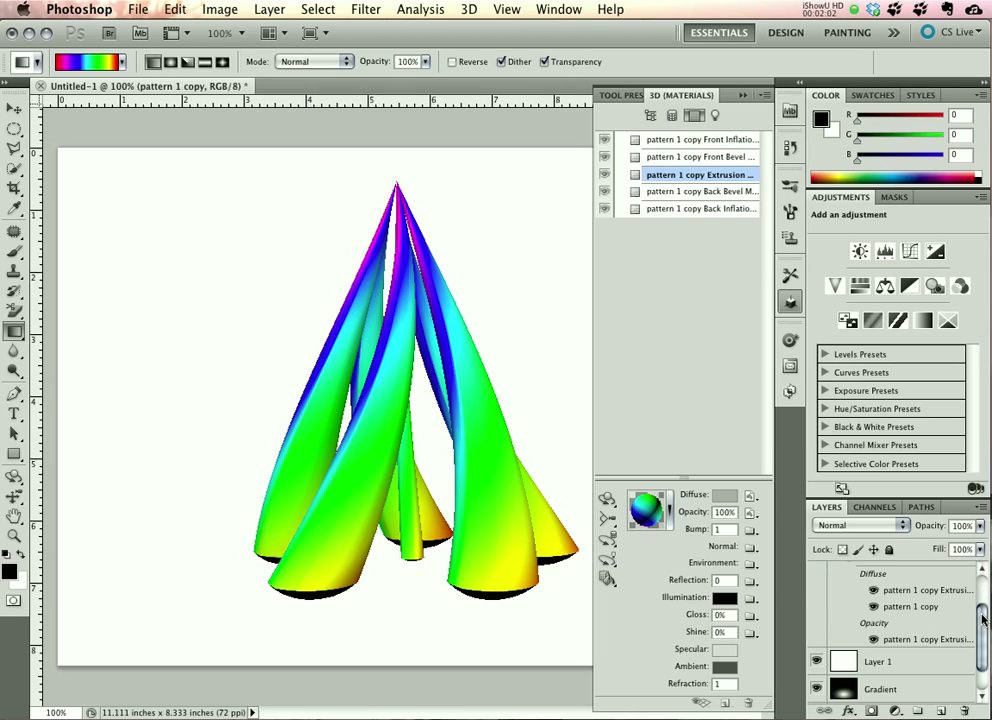
pyautogui.doubleClick(908, 642)
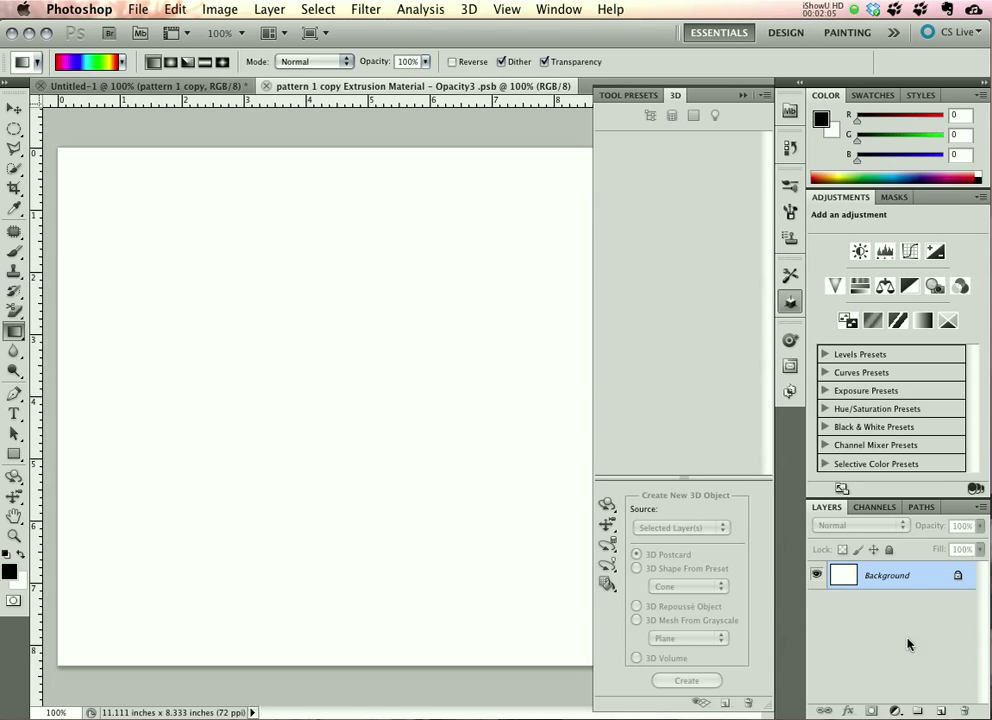
pyautogui.click(743, 95)
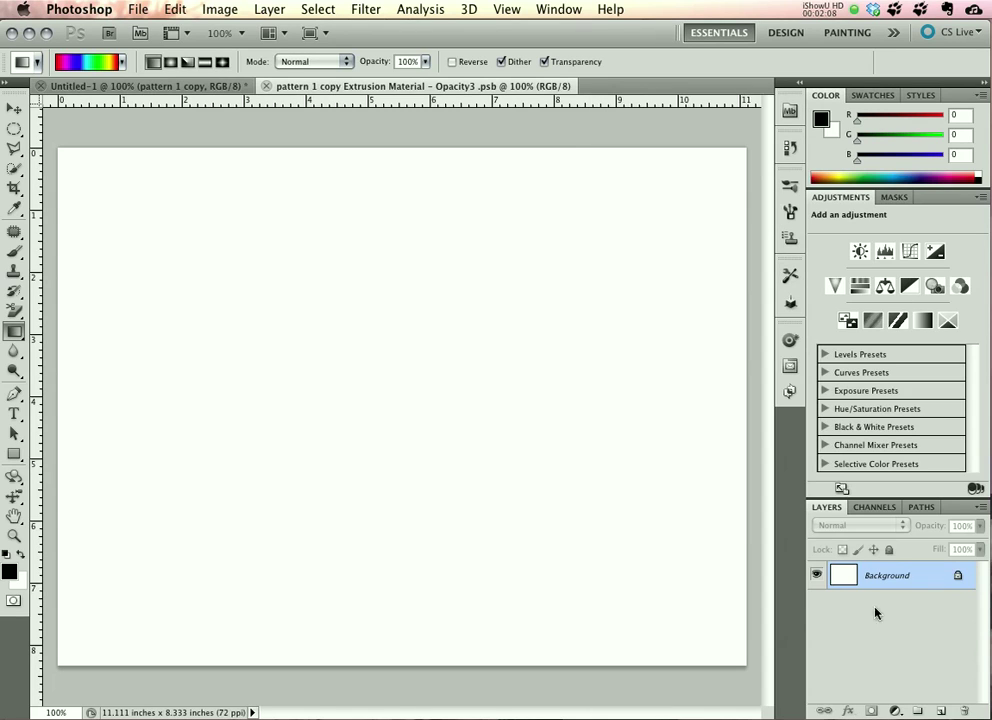
# Step: Add a new layer and draw a horizontal striped gradient with vertical black stripes across the left third of the opacity texture
pyautogui.click(941, 711)
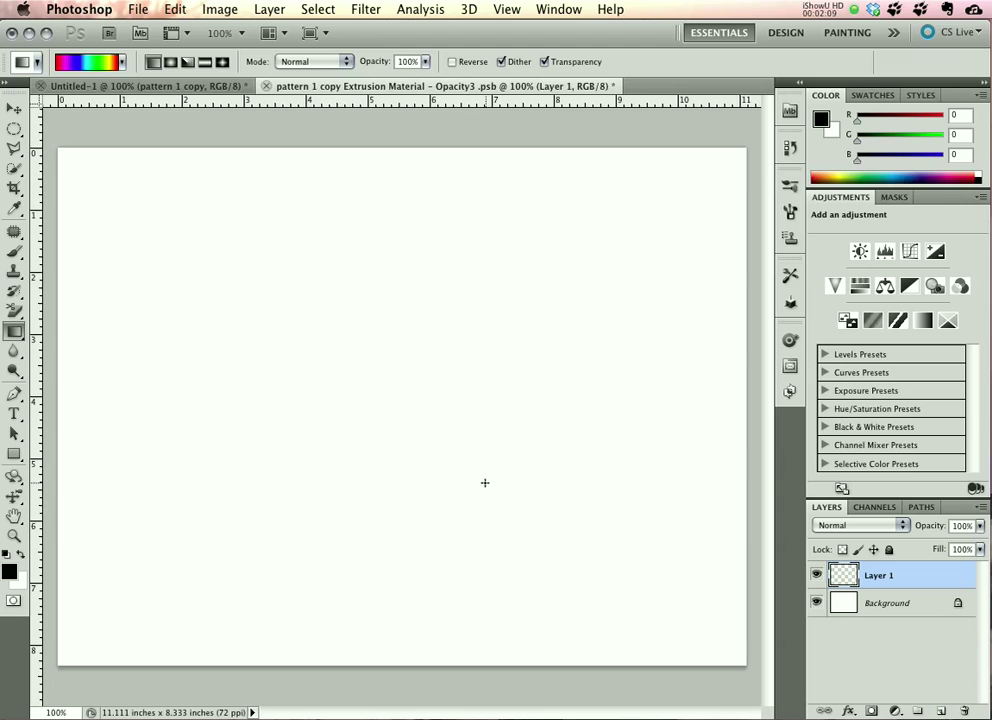
pyautogui.click(122, 62)
pyautogui.click(88, 150)
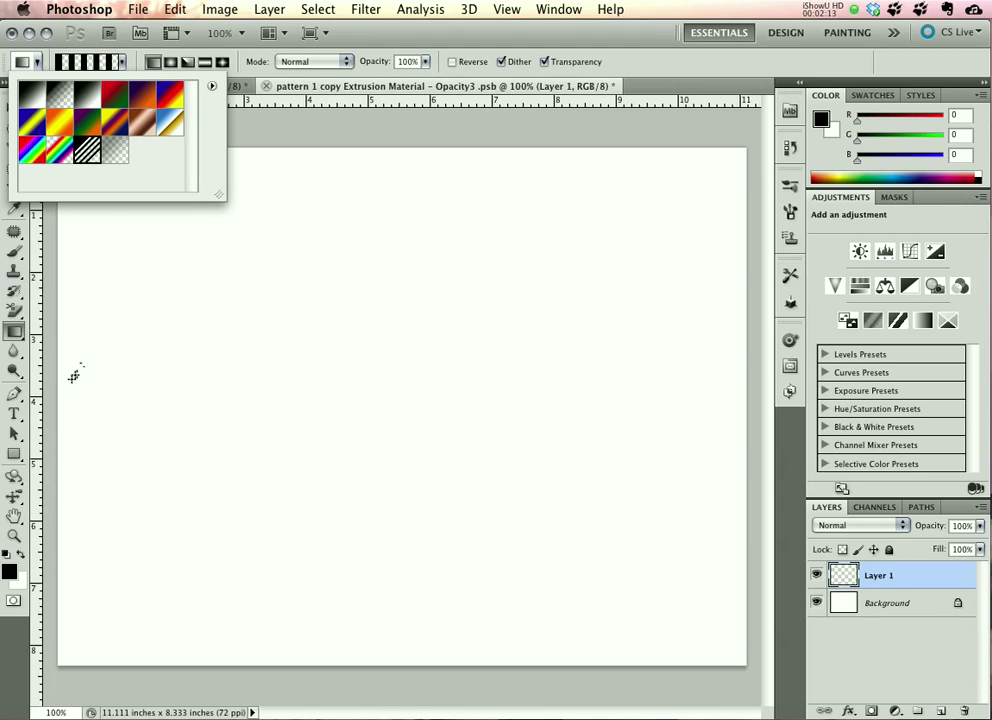
pyautogui.moveTo(59, 392); pyautogui.dragTo(290, 395)
pyautogui.press('v')
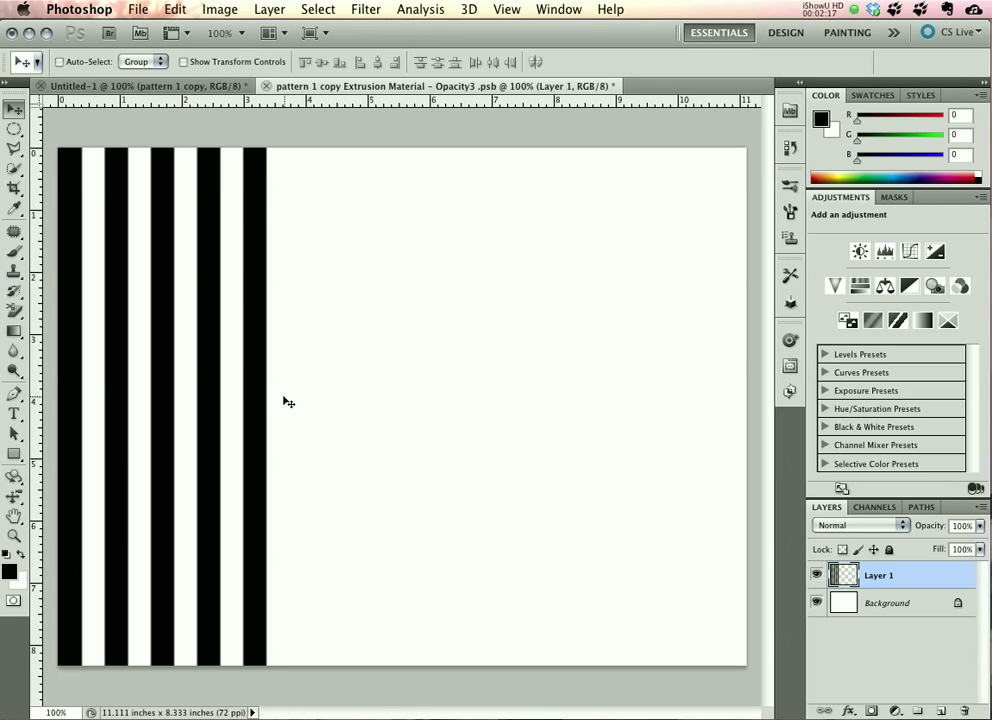
# Step: Duplicate the black stripes side by side until they span the full canvas width, and merge the stripe layers into one
pyautogui.moveTo(263, 403); pyautogui.dragTo(724, 412)
pyautogui.hotkey('ctrl', 'j')
pyautogui.hotkey('ctrl', 'j')
pyautogui.hotkey('ctrl', 'j')
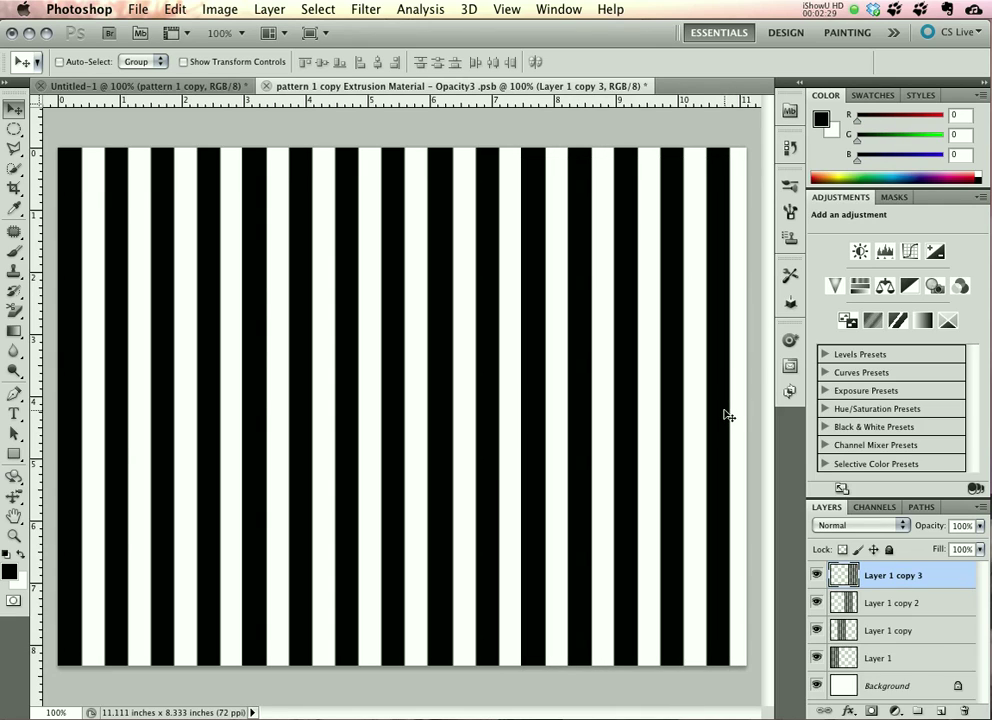
pyautogui.keyDown('shift'); pyautogui.click(906, 656); pyautogui.keyUp('shift')
pyautogui.hotkey('ctrl', 'e')
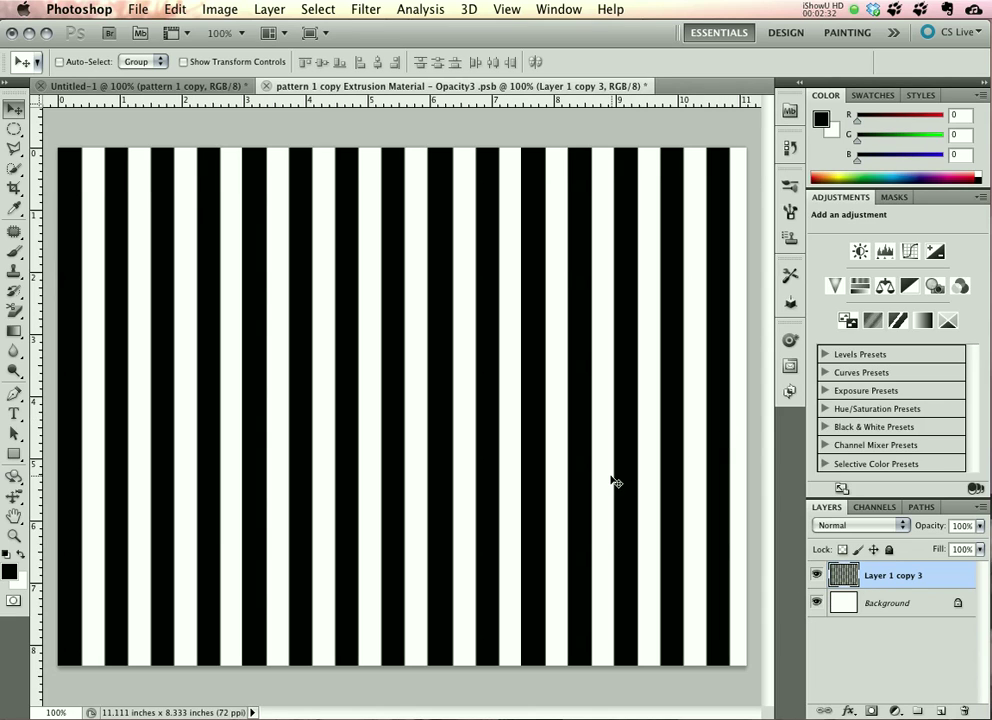
# Step: Rotate the merged stripes about 42° counter-clockwise and stretch them outward on all four sides until they cover the whole canvas
pyautogui.keyDown('alt'); pyautogui.click(610, 476); pyautogui.keyUp('alt')
pyautogui.hotkey('ctrl', 't')
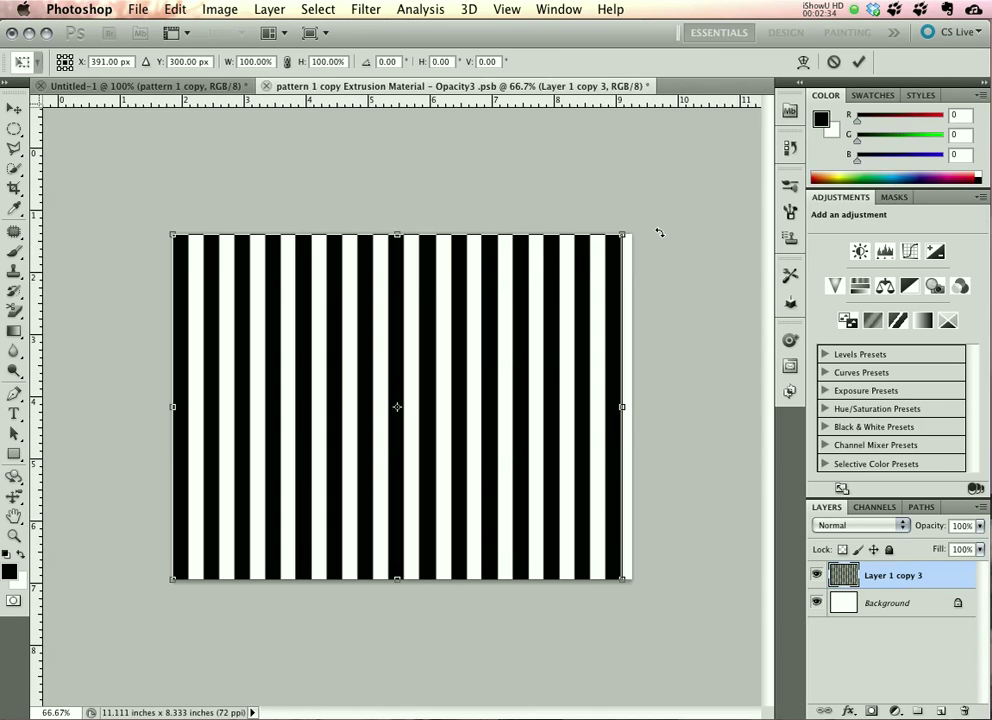
pyautogui.moveTo(658, 230); pyautogui.dragTo(470, 145)
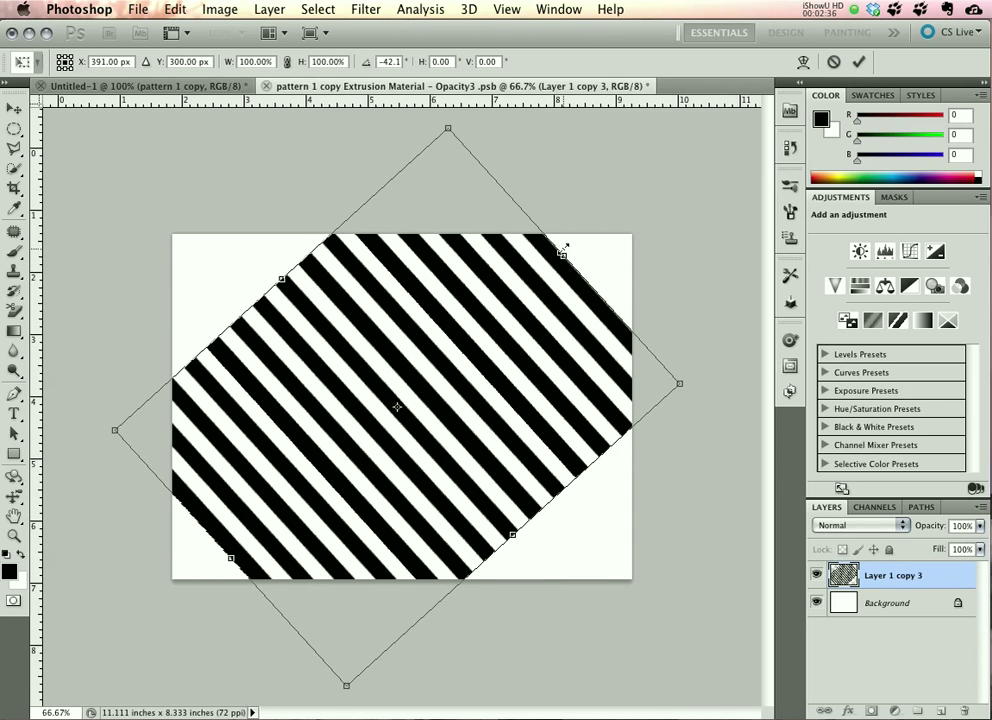
pyautogui.moveTo(605, 237); pyautogui.dragTo(624, 220)
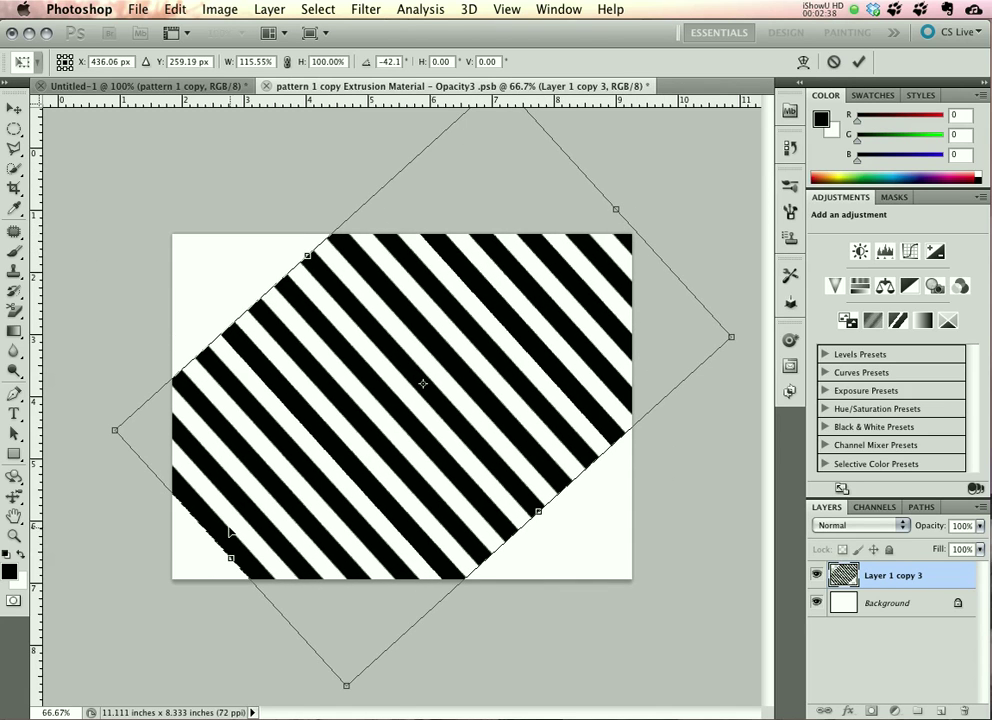
pyautogui.moveTo(228, 551); pyautogui.dragTo(170, 590)
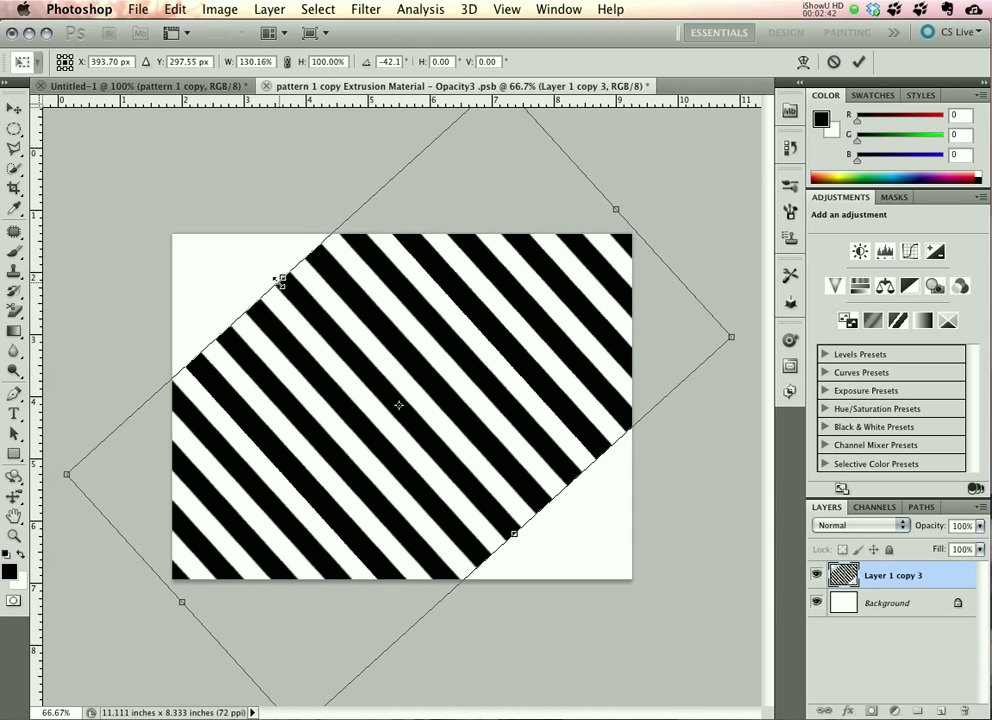
pyautogui.moveTo(282, 281); pyautogui.dragTo(157, 199)
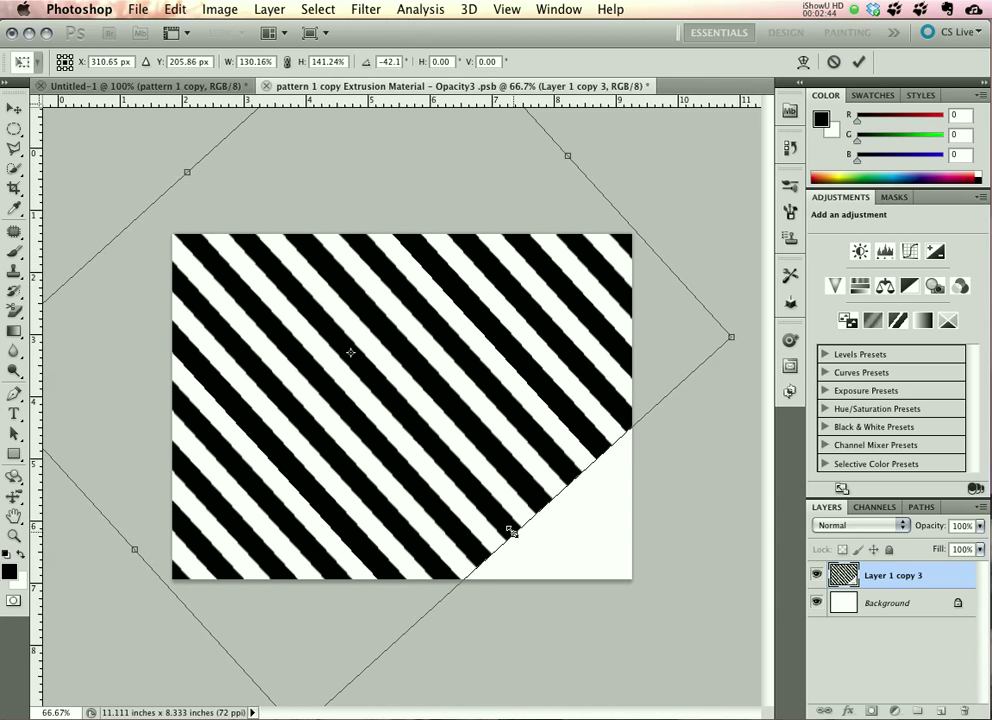
pyautogui.moveTo(511, 531); pyautogui.dragTo(631, 602)
pyautogui.press('Return')
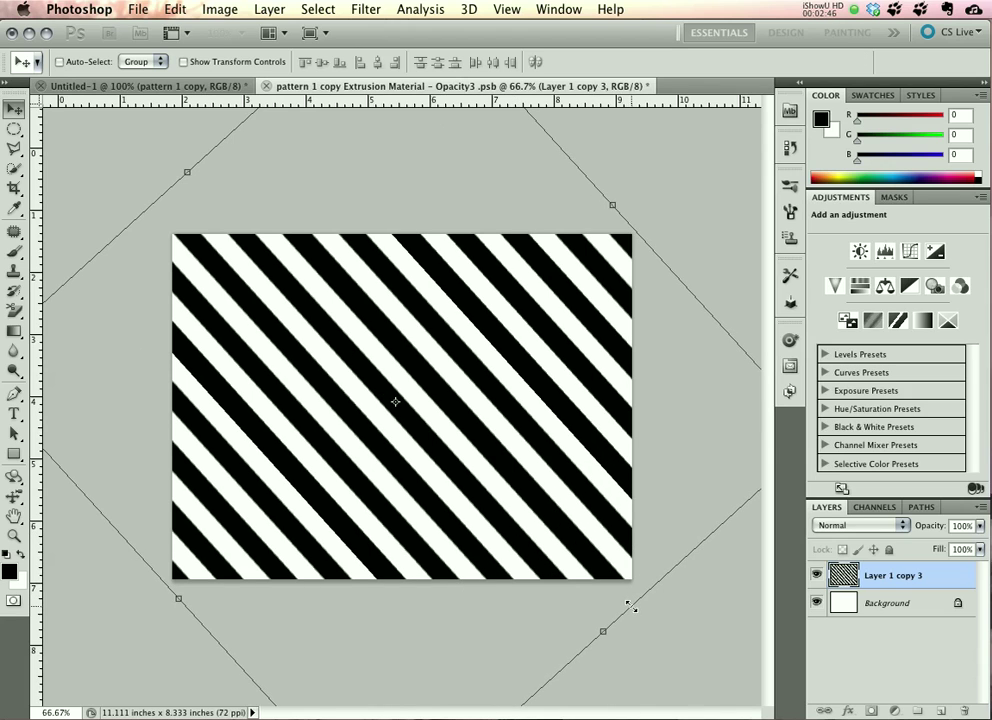
# Step: Apply a Gaussian Blur with a 3.8-pixel radius to the diagonal stripes, and close the opacity texture with the changes saved
pyautogui.click(364, 10)
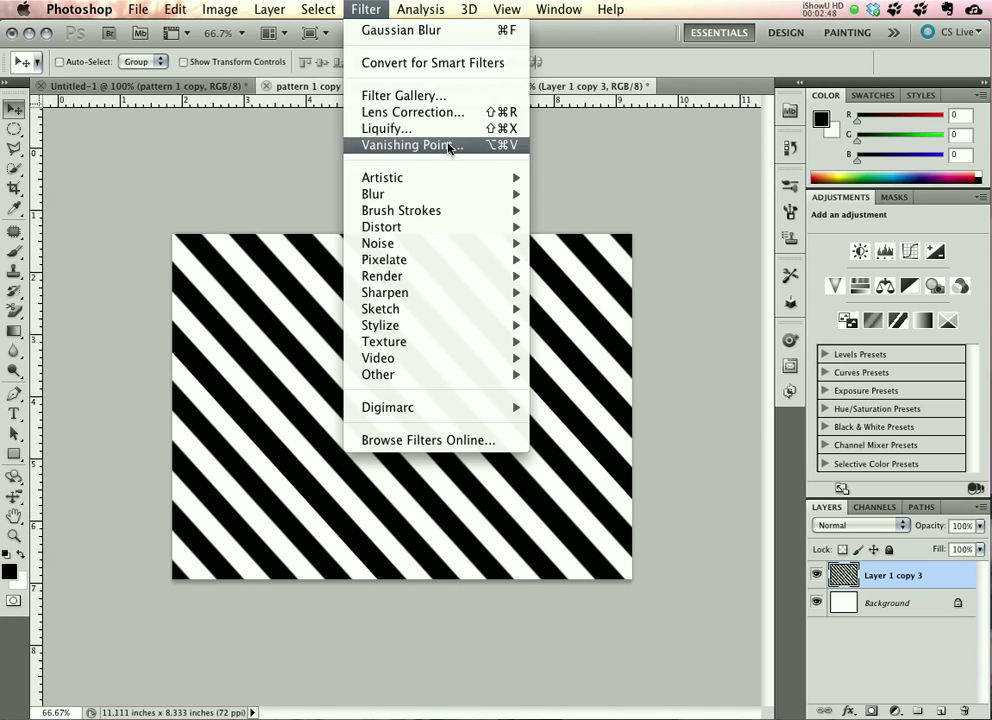
pyautogui.moveTo(440, 194)
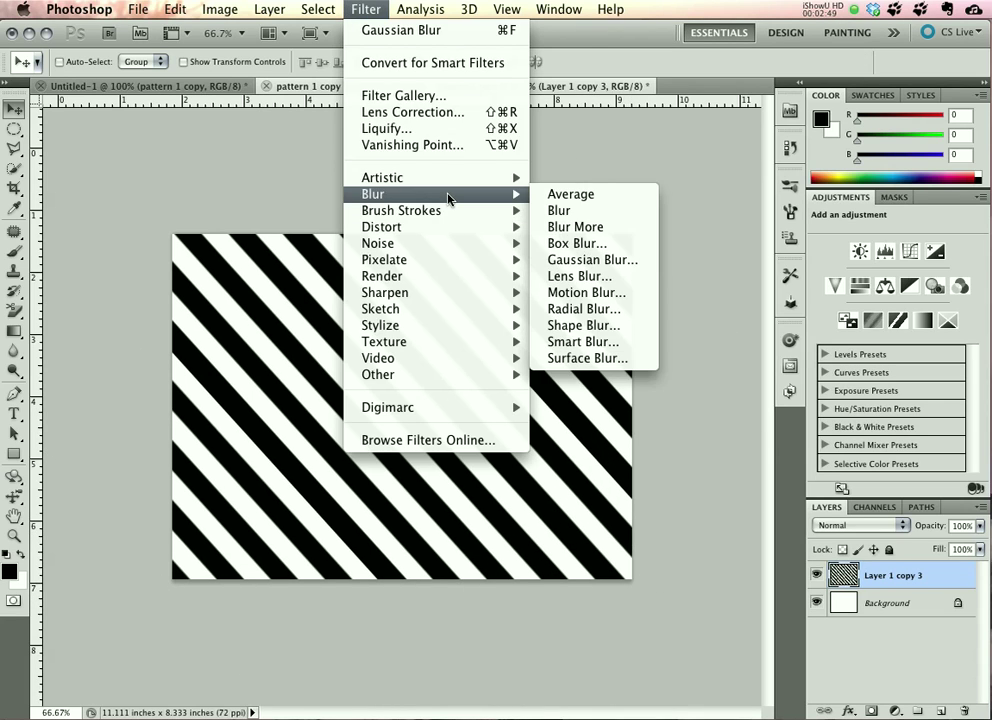
pyautogui.click(593, 260)
pyautogui.moveTo(598, 598); pyautogui.dragTo(593, 598)
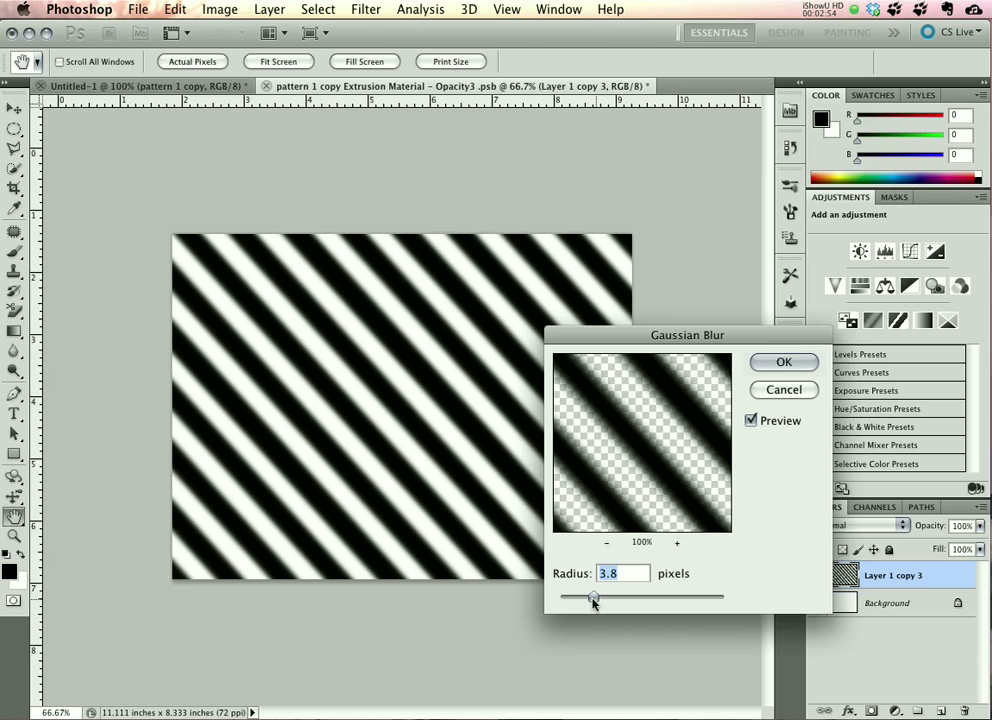
pyautogui.click(784, 362)
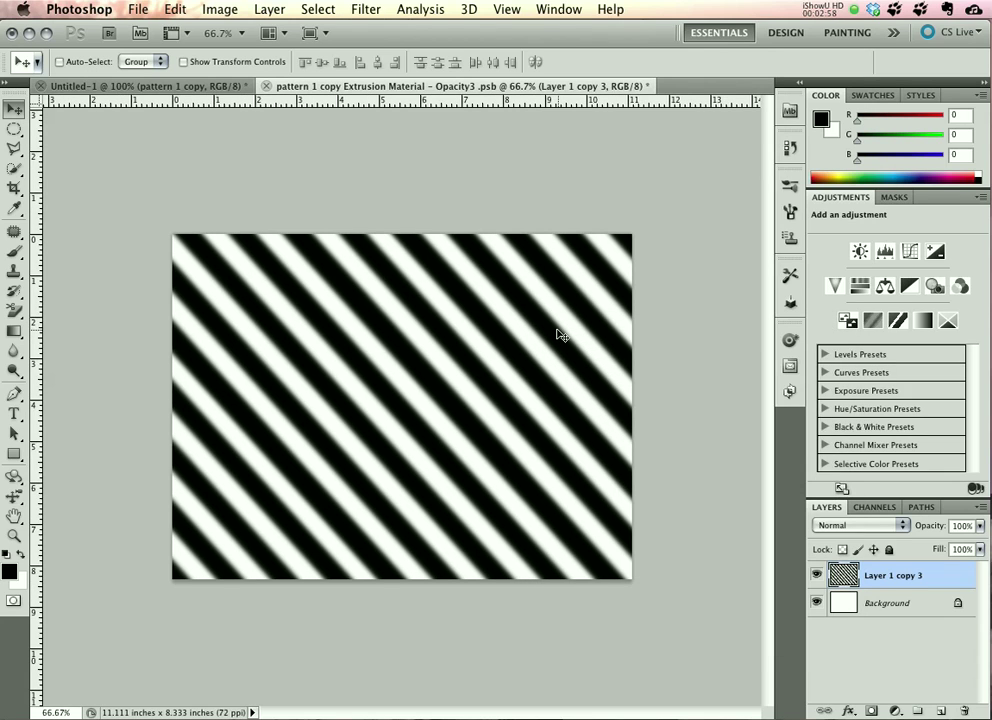
pyautogui.press('super+w')
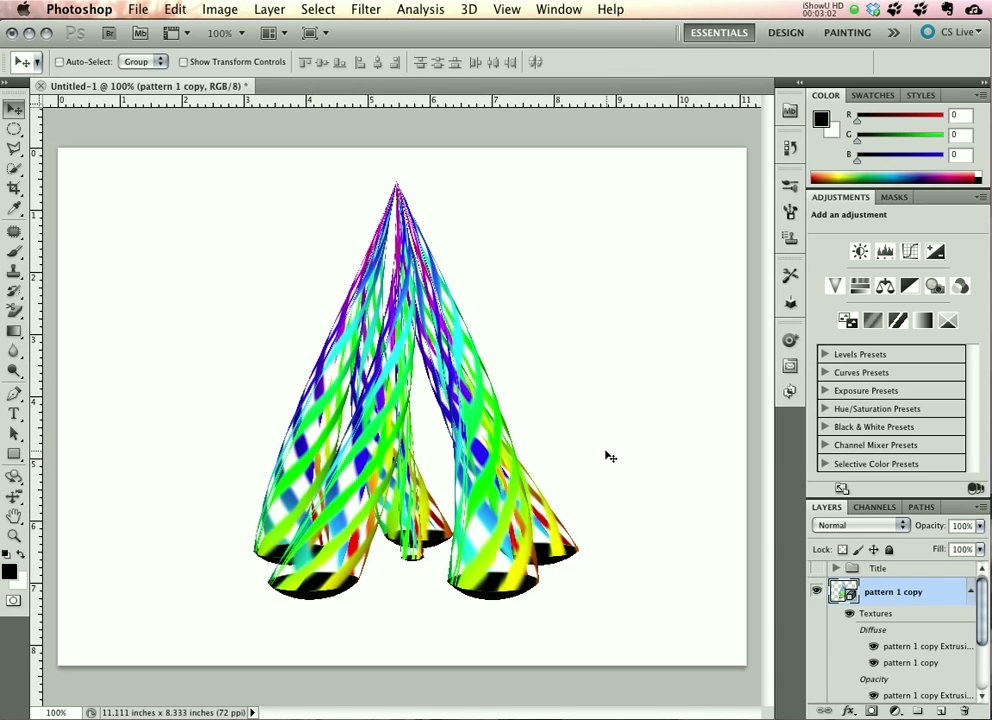
# Step: Hide the white Layer 1 to reveal the Gradient background, and rotate the 3D object to an orientation of about X -23, Y -8.1, Z 10.1
pyautogui.click(969, 595)
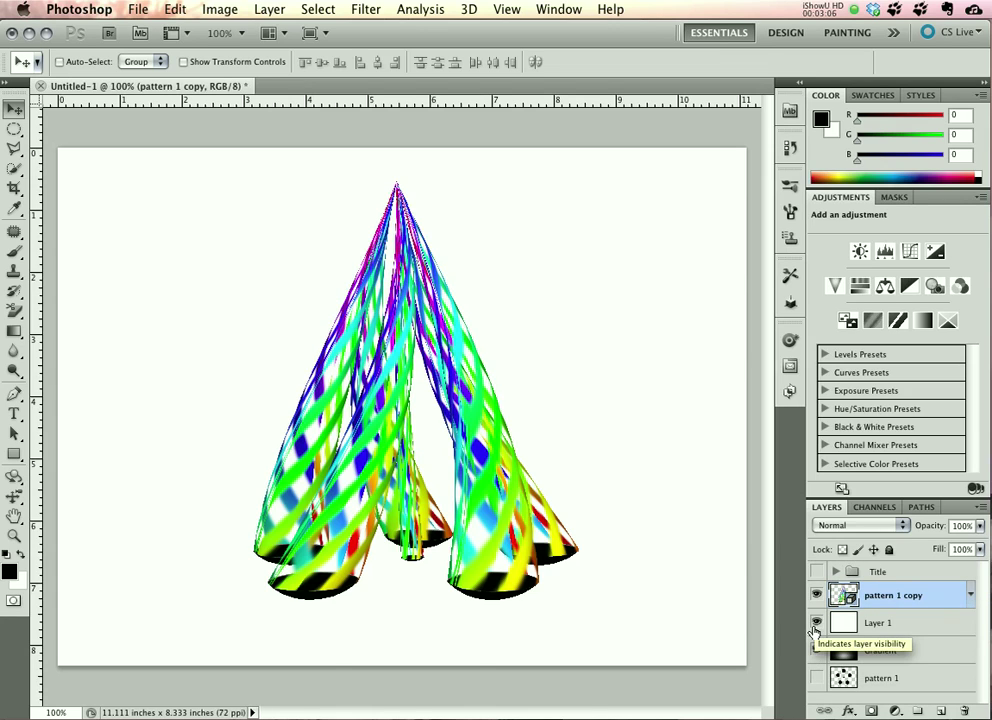
pyautogui.click(816, 623)
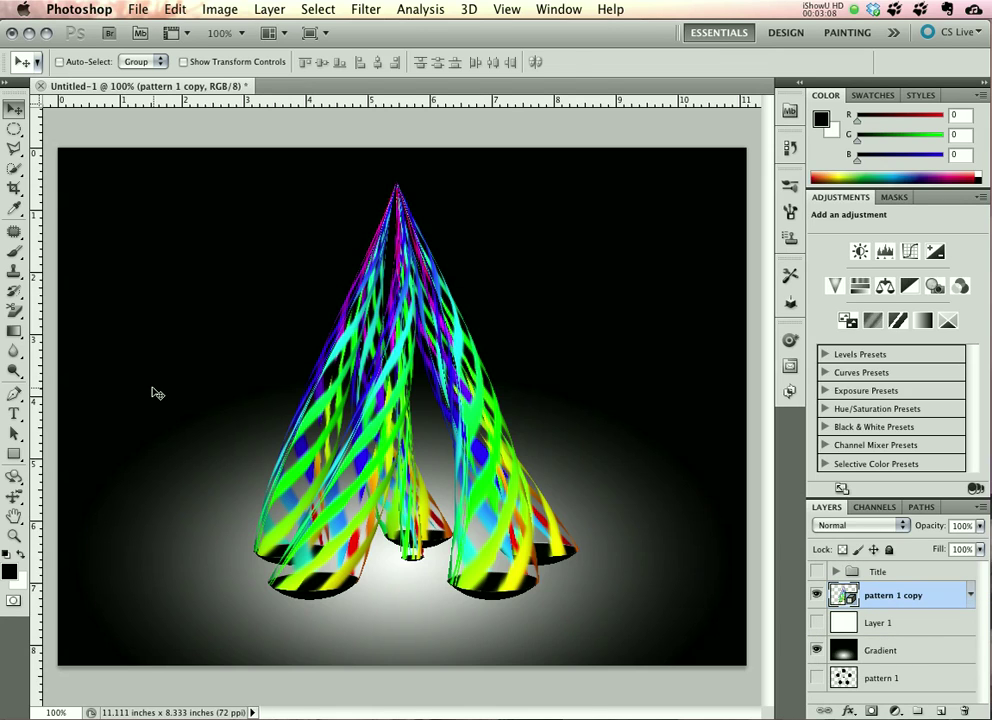
pyautogui.press('k')
pyautogui.moveTo(471, 321); pyautogui.dragTo(456, 340)
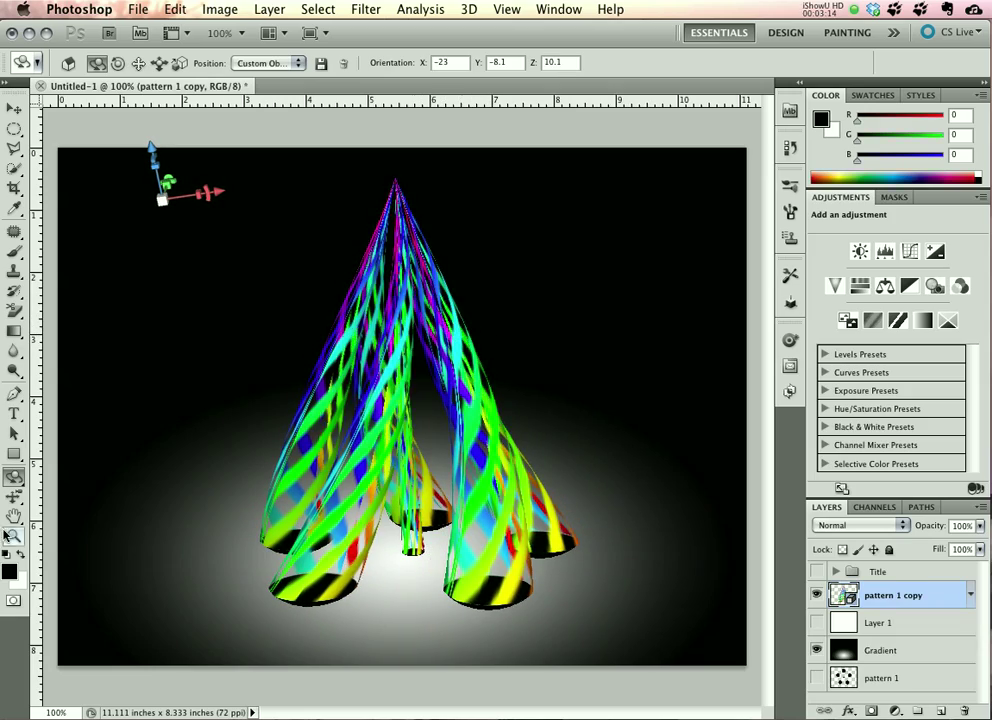
# Step: Set the 3D camera's standard field of view to a 24 mm lens
pyautogui.press('n')
pyautogui.click(183, 64)
pyautogui.click(516, 62)
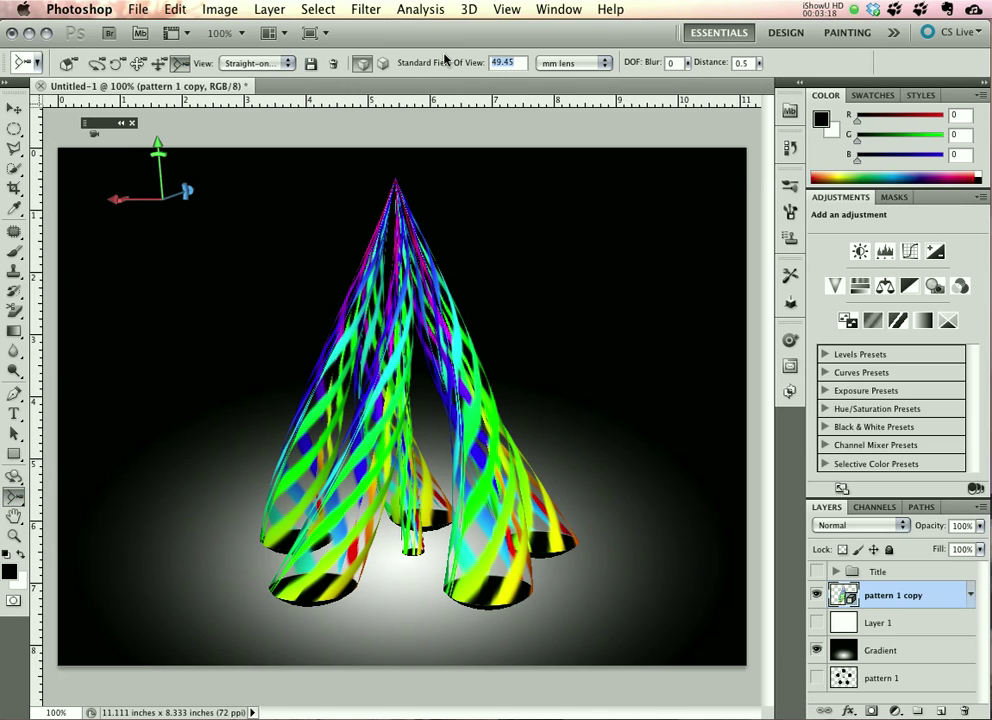
pyautogui.press('BackSpace')
pyautogui.press('BackSpace')
pyautogui.write('24')
pyautogui.press('Return')
# Step: Set the camera's depth-of-field blur to 1.2 and distance to 0.46, and walk the camera in until the object fills most of the canvas height
pyautogui.moveTo(651, 65); pyautogui.dragTo(700, 62)
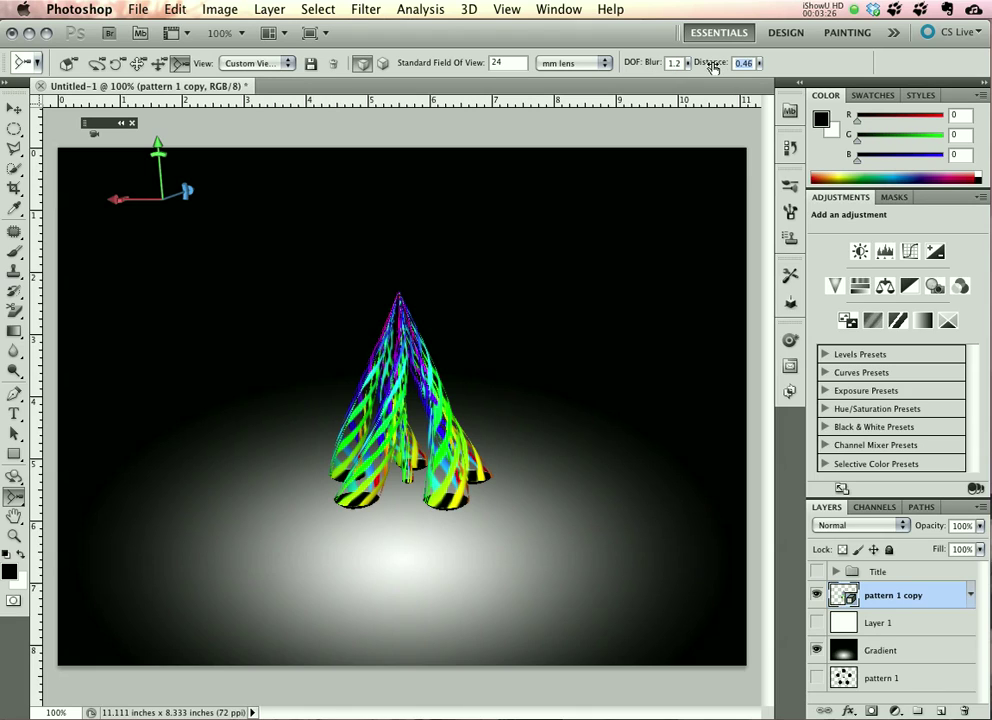
pyautogui.click(158, 64)
pyautogui.moveTo(412, 496); pyautogui.dragTo(429, 255)
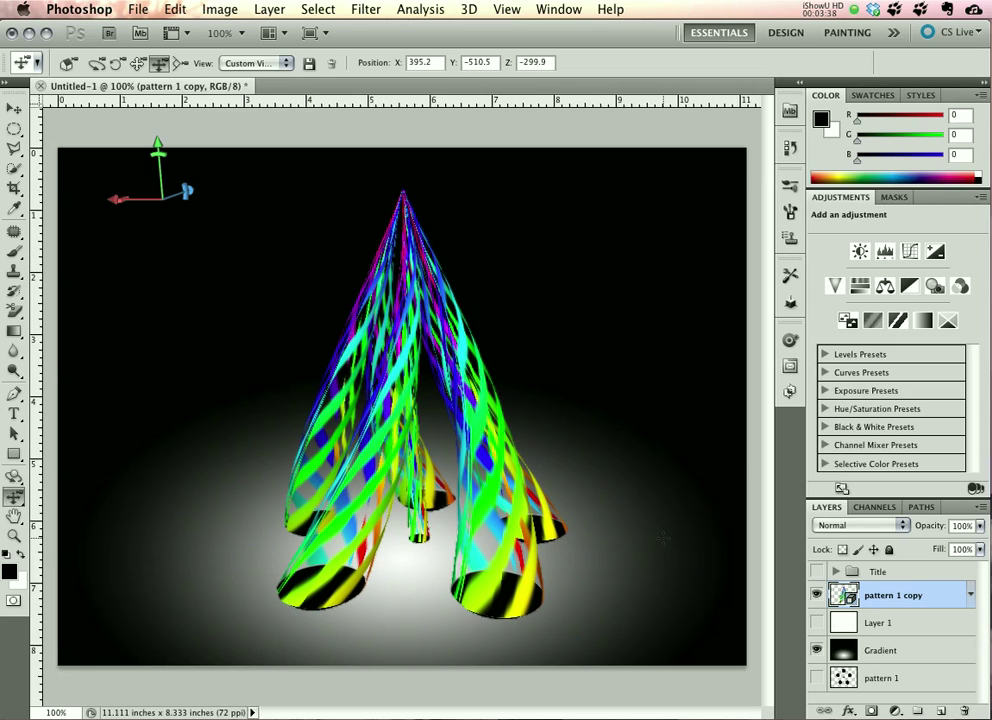